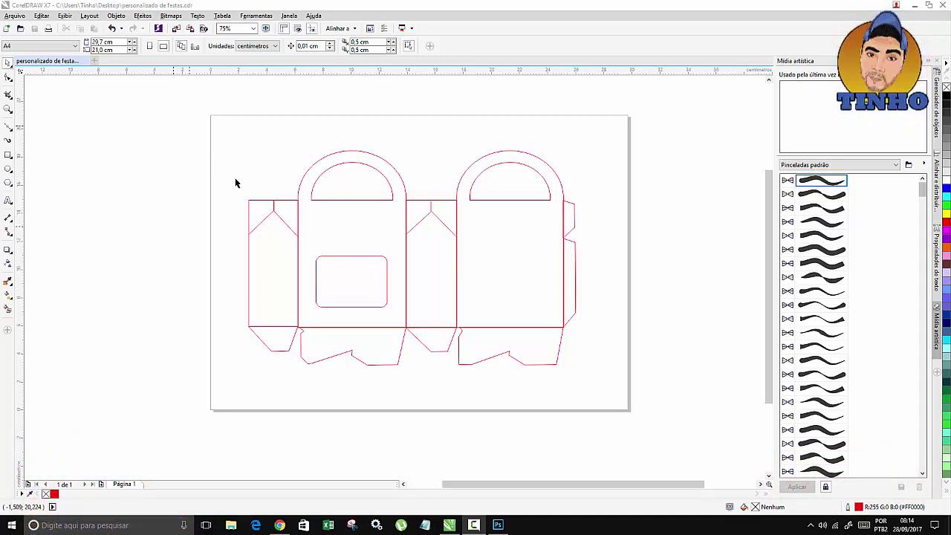
Import 3310.jpg and place the polka-dot pattern beside the page, about 11.7 cm square
left_click_drag(597, 483, 588, 483)
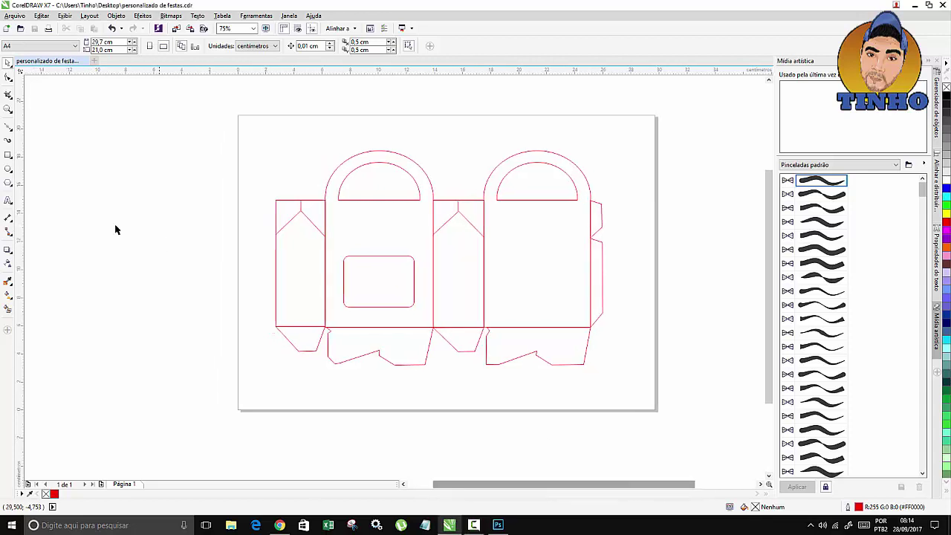
right_click(145, 189)
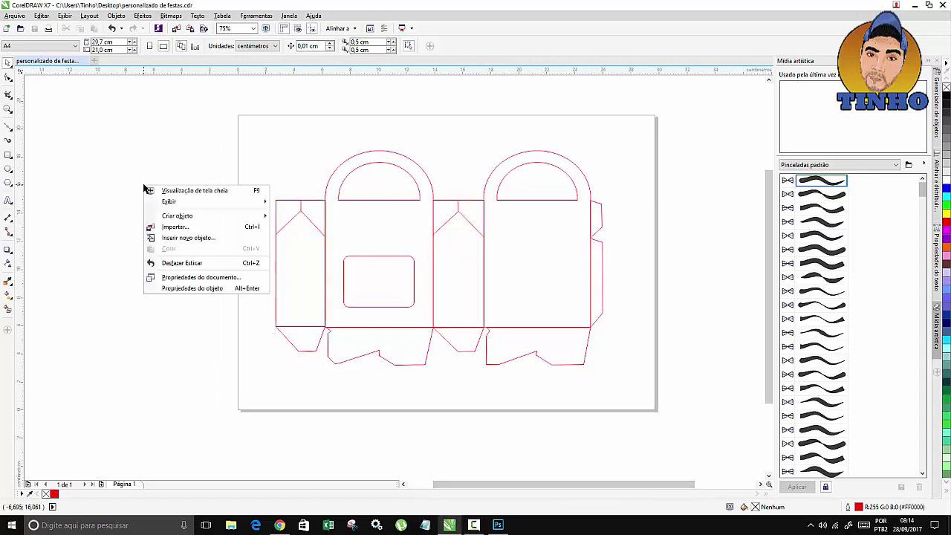
left_click(179, 226)
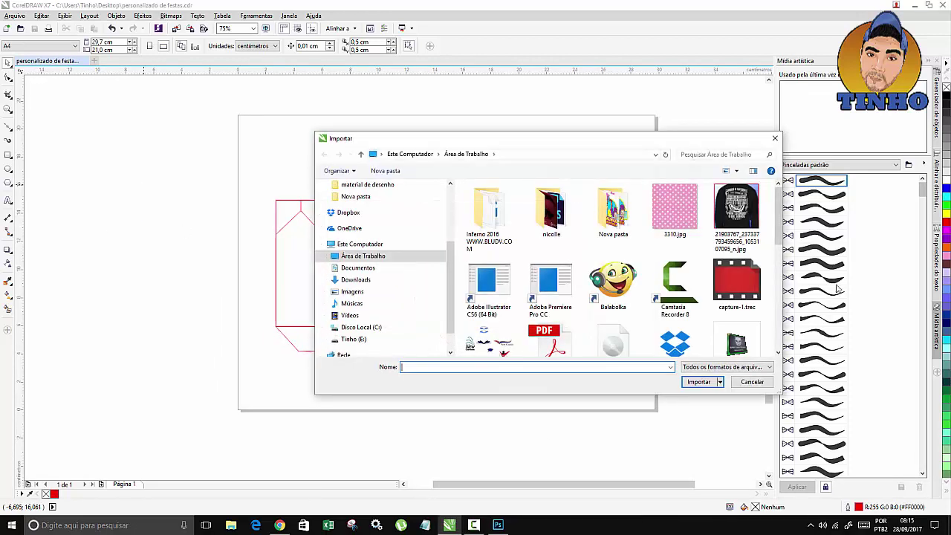
left_click(686, 210)
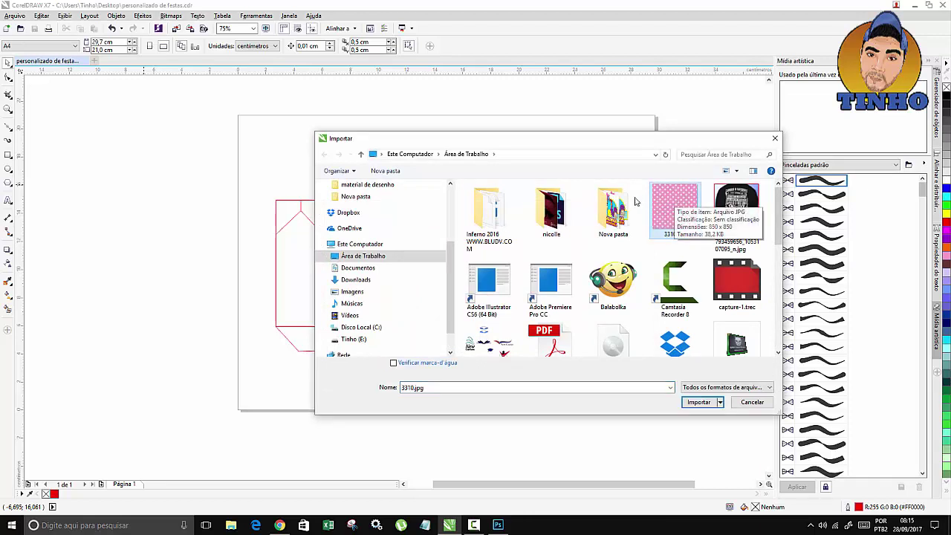
left_click(698, 402)
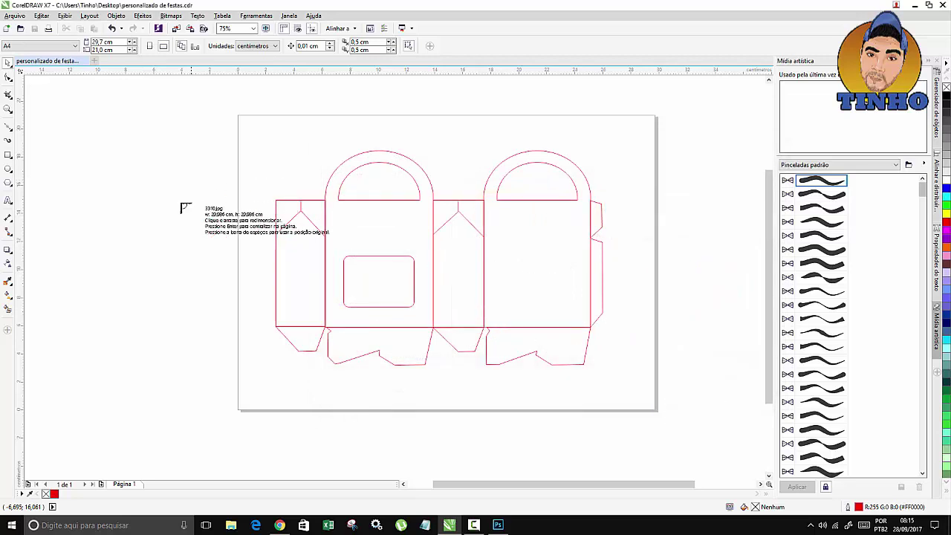
left_click_drag(91, 181, 272, 327)
mouse_move(156, 206)
left_mouse_down()
mouse_move(157, 233)
mouse_move(157, 219)
left_mouse_up()
left_click_drag(490, 487, 463, 487)
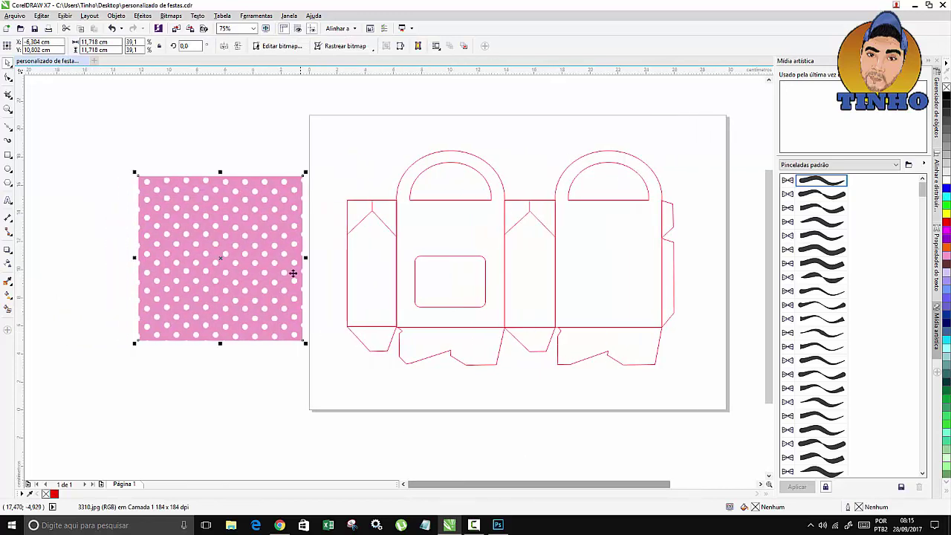
left_click(97, 142)
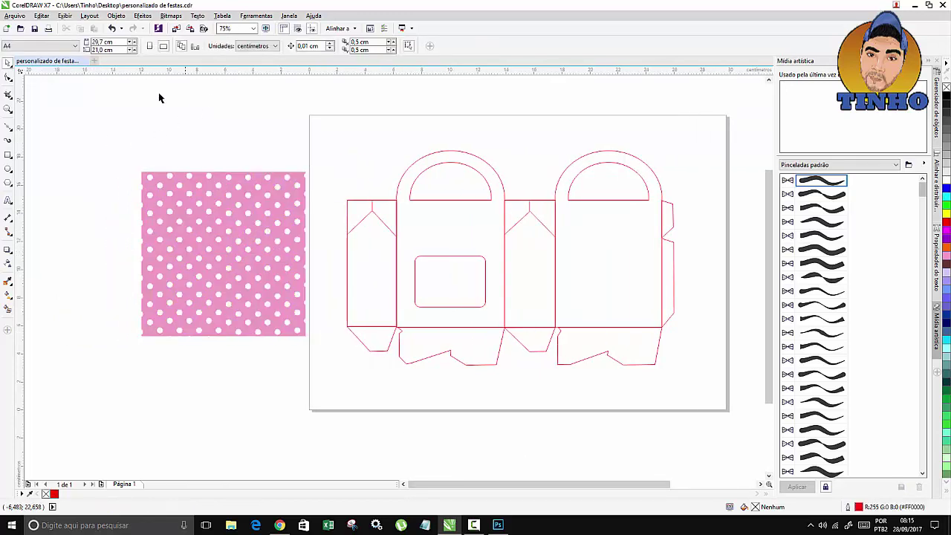
Import galinha_3.png from the Nova pasta folder and place it about 6.4 cm wide over the middle of the polka-dot pattern
right_click(214, 107)
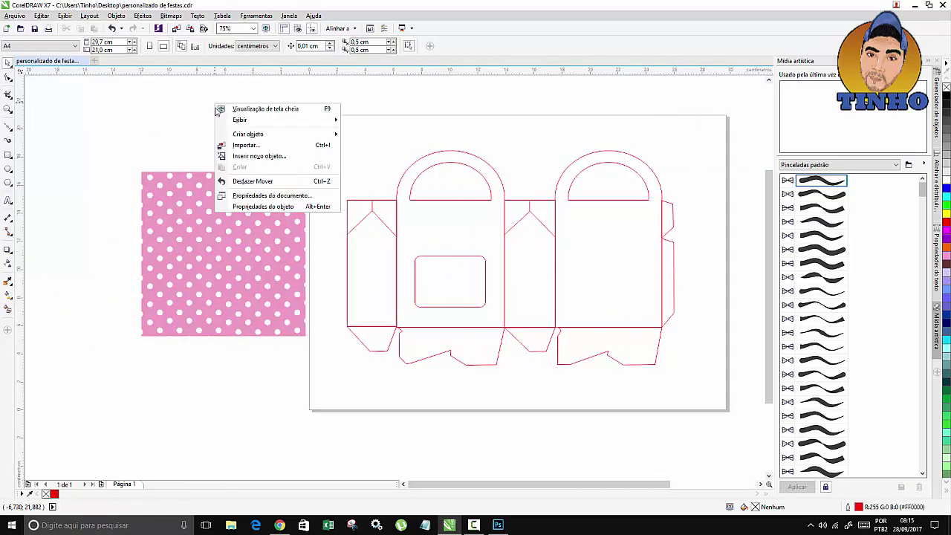
left_click(249, 146)
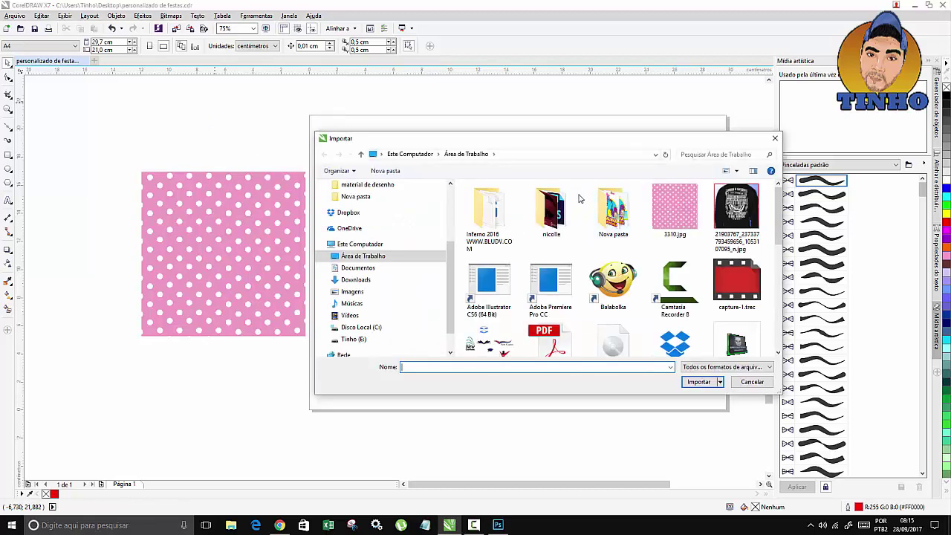
double_click(613, 210)
left_click(551, 216)
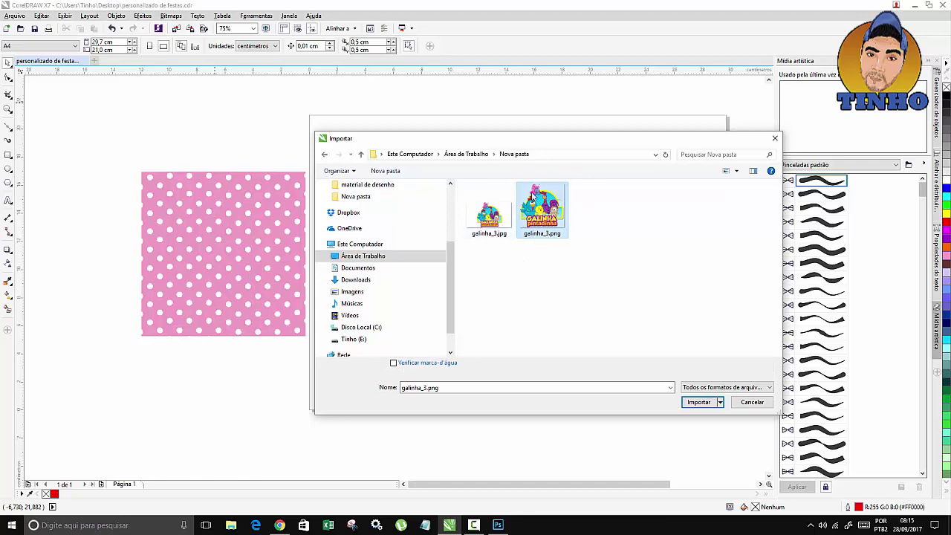
left_click(702, 403)
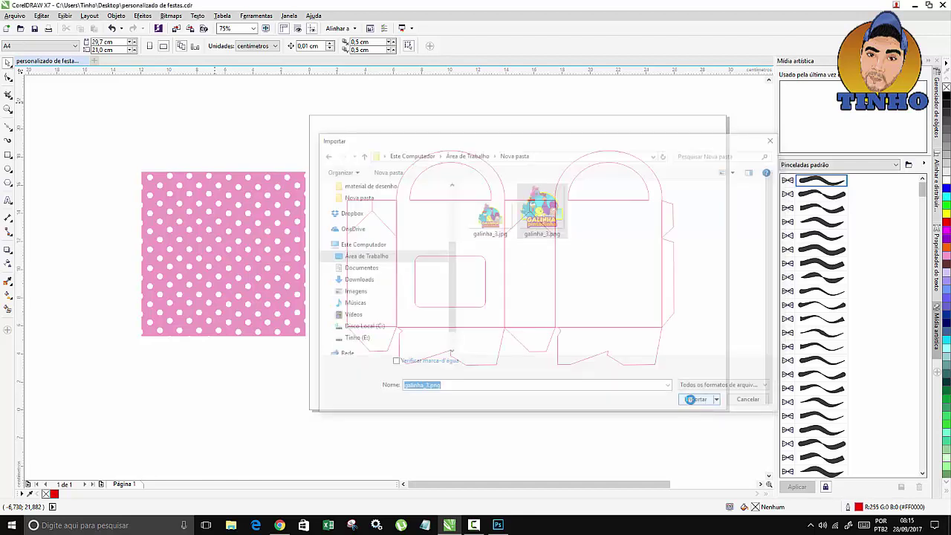
left_click_drag(179, 202, 262, 288)
left_click_drag(219, 229, 218, 247)
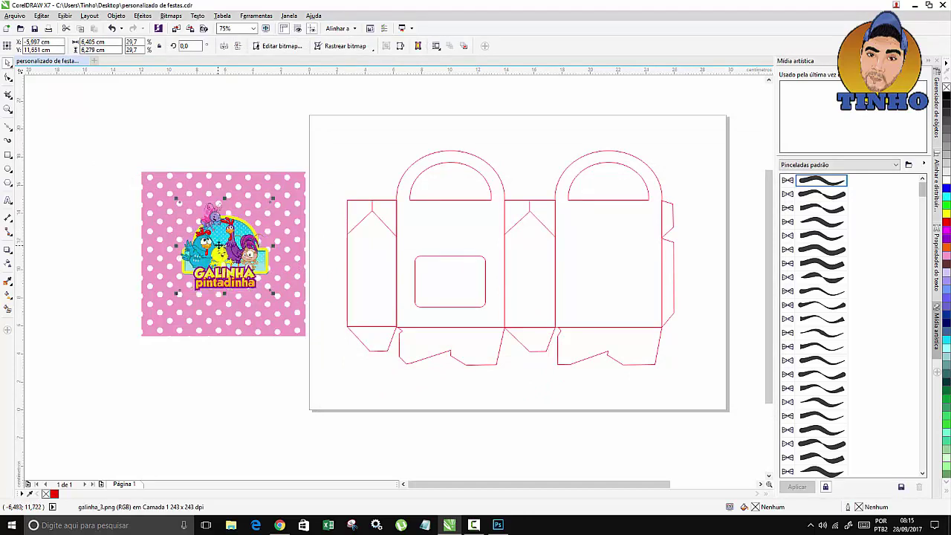
left_click(111, 193)
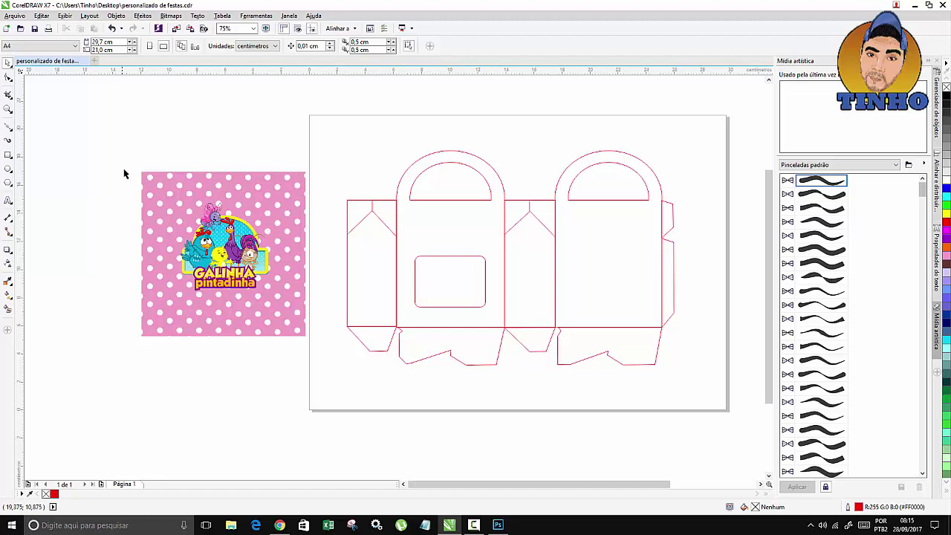
Convert the pattern and the logo together into one 600 dpi RGB (24-bit) bitmap with anti-aliasing and transparent background
left_click_drag(108, 146, 334, 384)
left_click(170, 15)
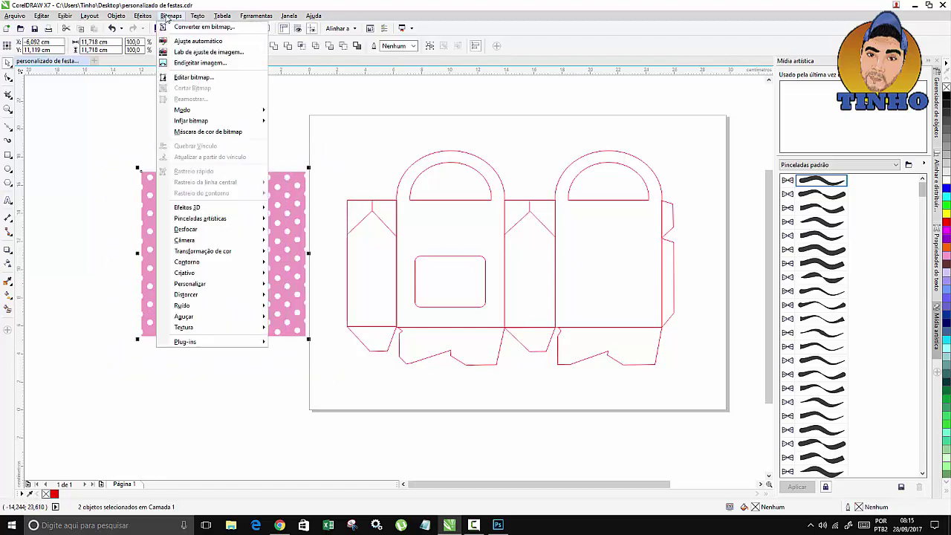
left_click(202, 29)
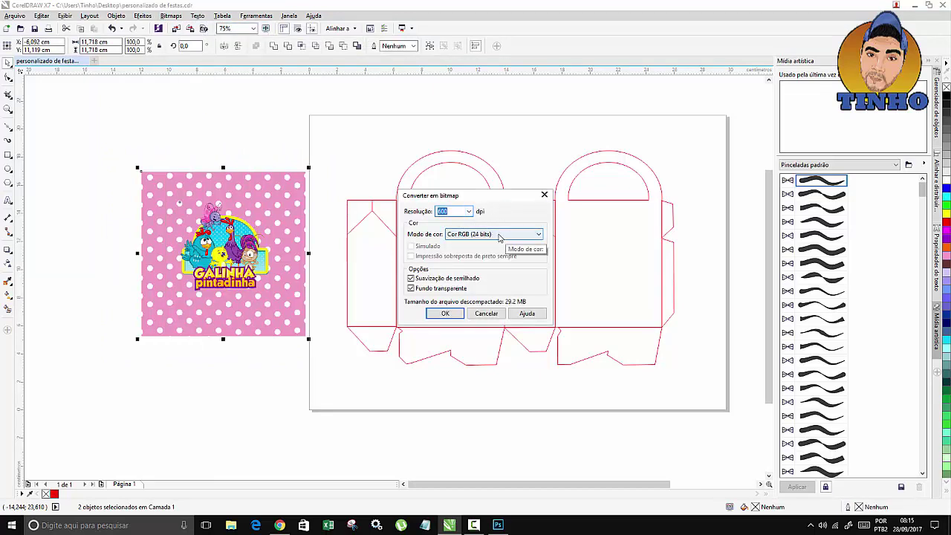
left_click(446, 313)
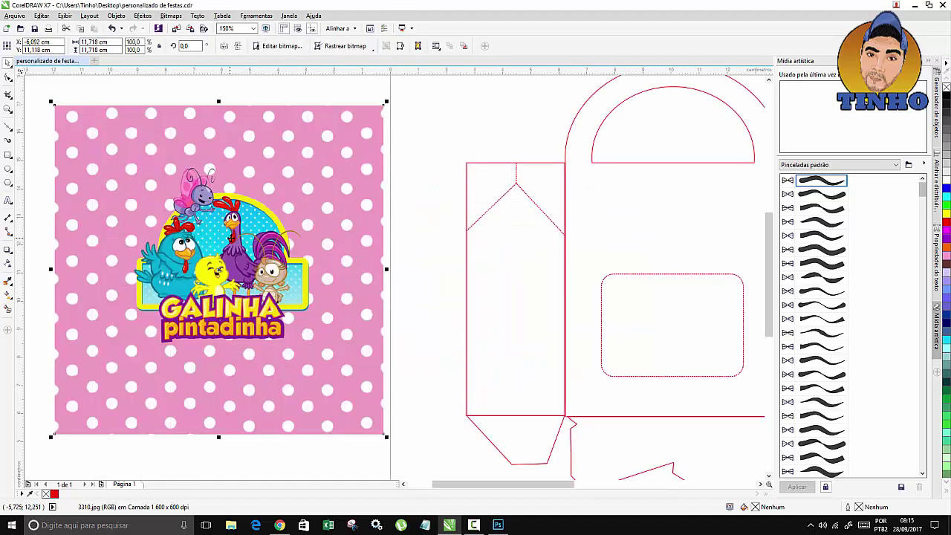
scroll(223, 245, "up", 1)
scroll(223, 243, "down", 1)
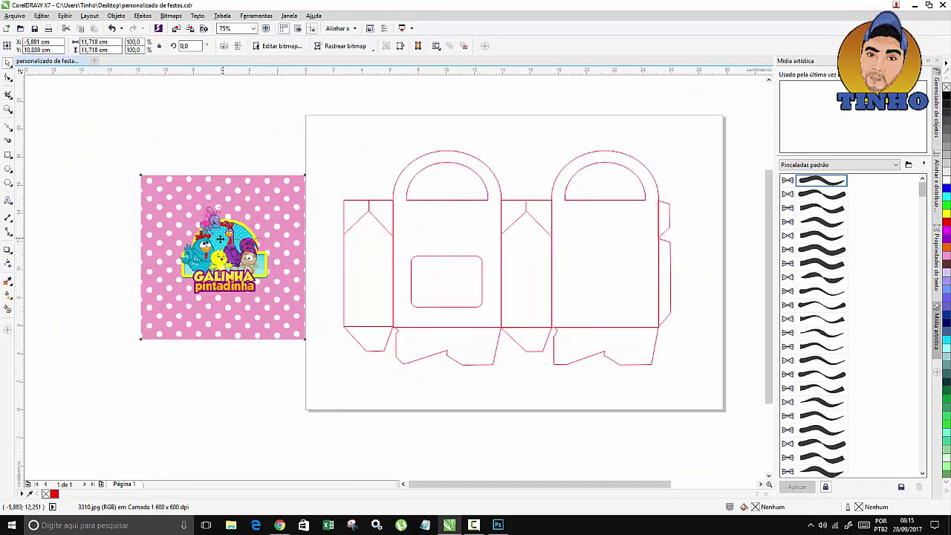
Place the merged artwork inside the first handled panel of the box template with PowerClip
left_click_drag(221, 239, 213, 260)
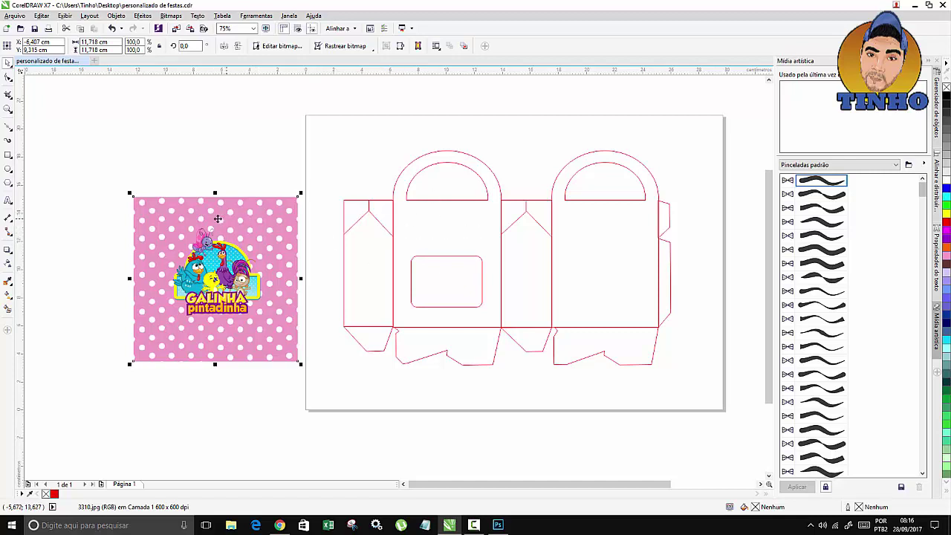
left_click_drag(216, 217, 445, 211)
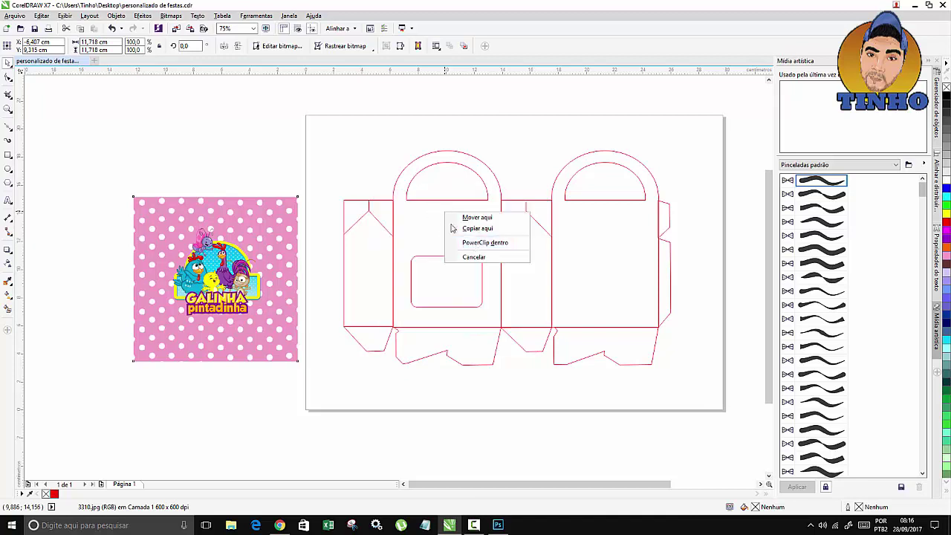
left_click(491, 243)
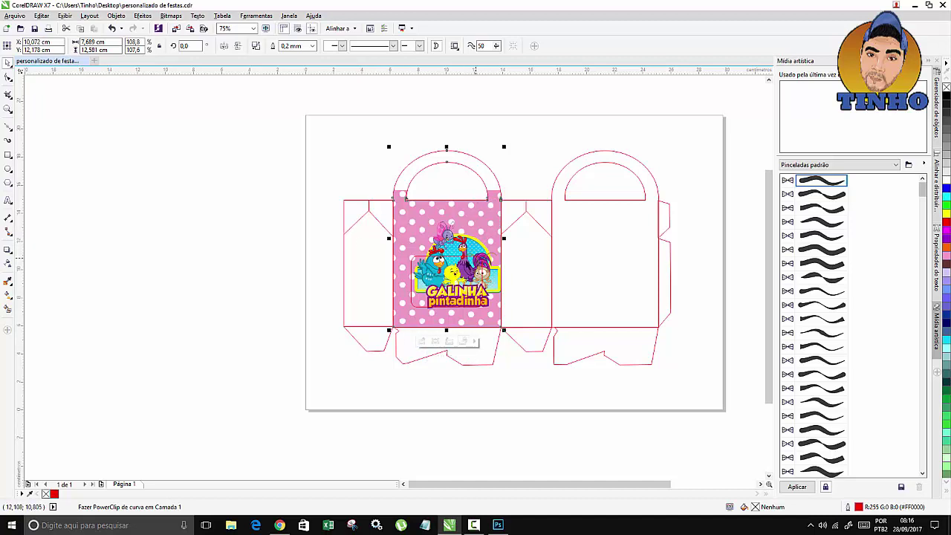
Edit the first panel's PowerClip contents, centring the artwork horizontally and aligning its top edge with the base of the handle
left_click(422, 341)
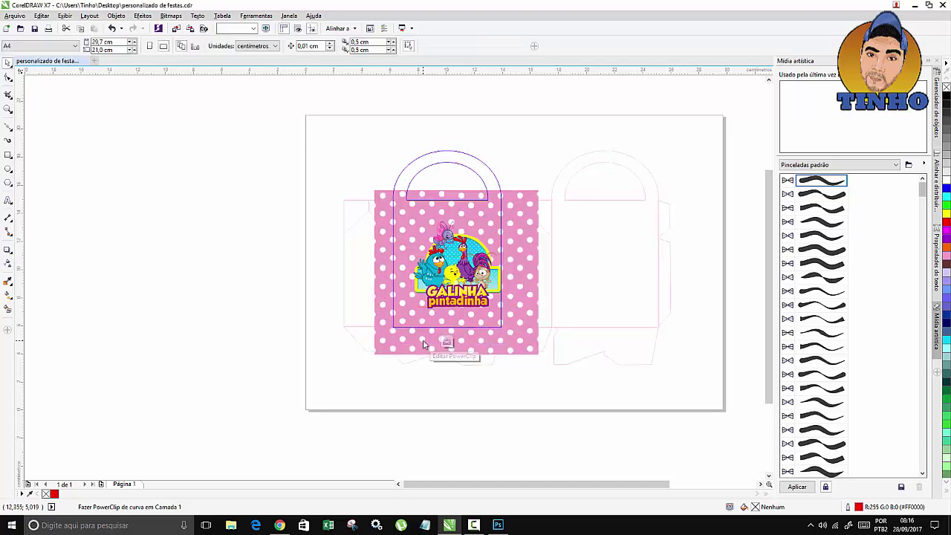
left_click(523, 205)
left_click_drag(520, 210, 514, 215)
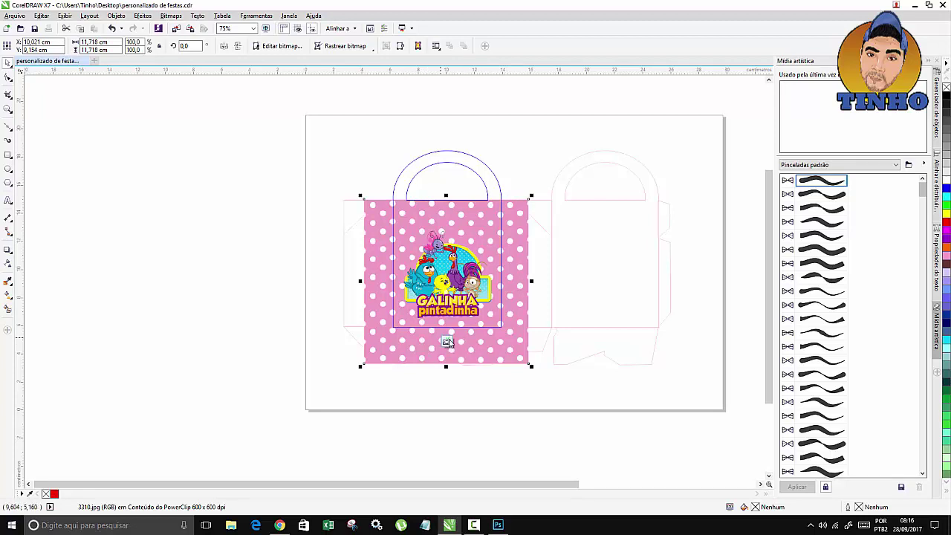
left_click(446, 342)
left_click(255, 203)
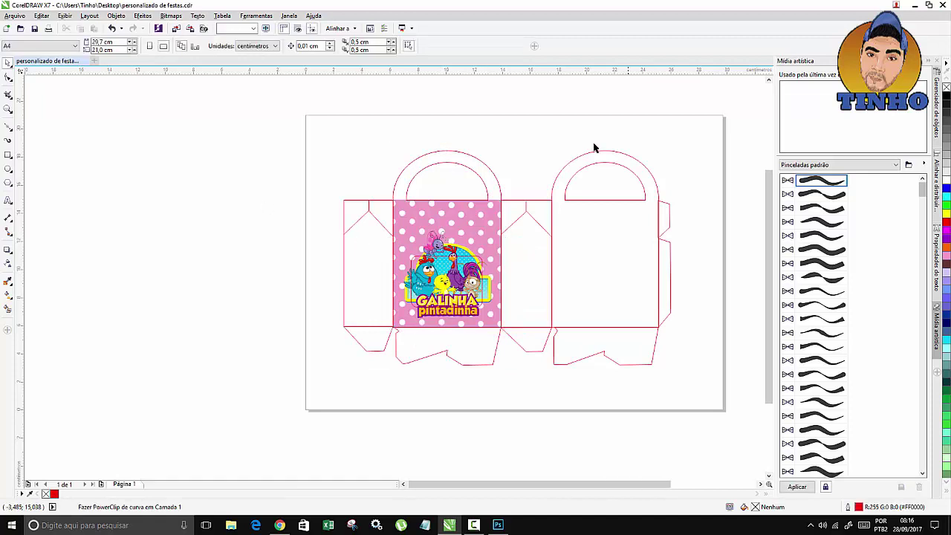
Delete the rounded rectangle window outline on top of the front panel's artwork
scroll(460, 301, "up", 2)
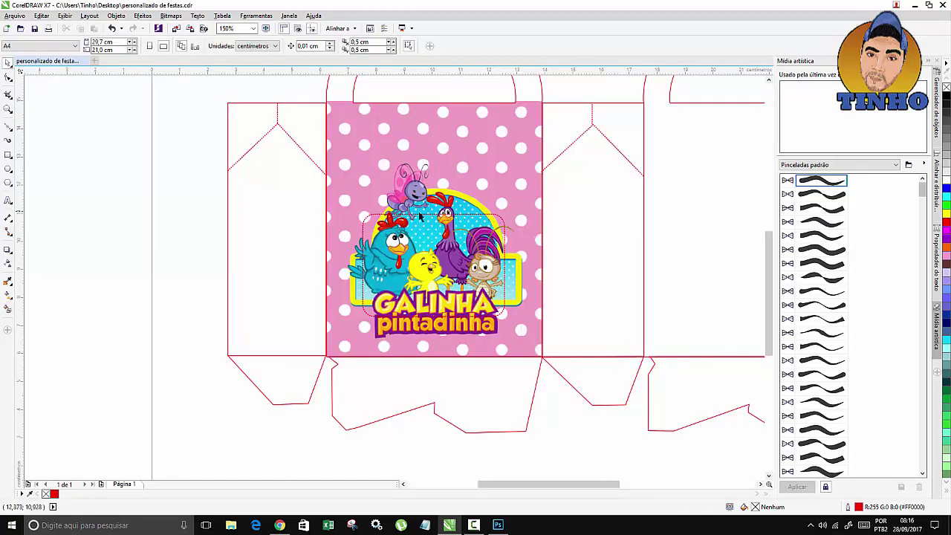
left_click(483, 217)
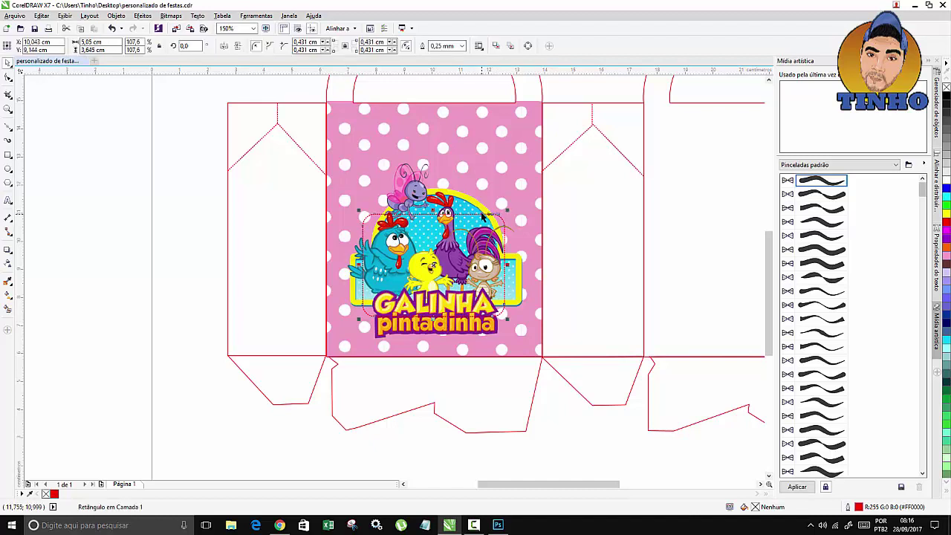
key("Escape")
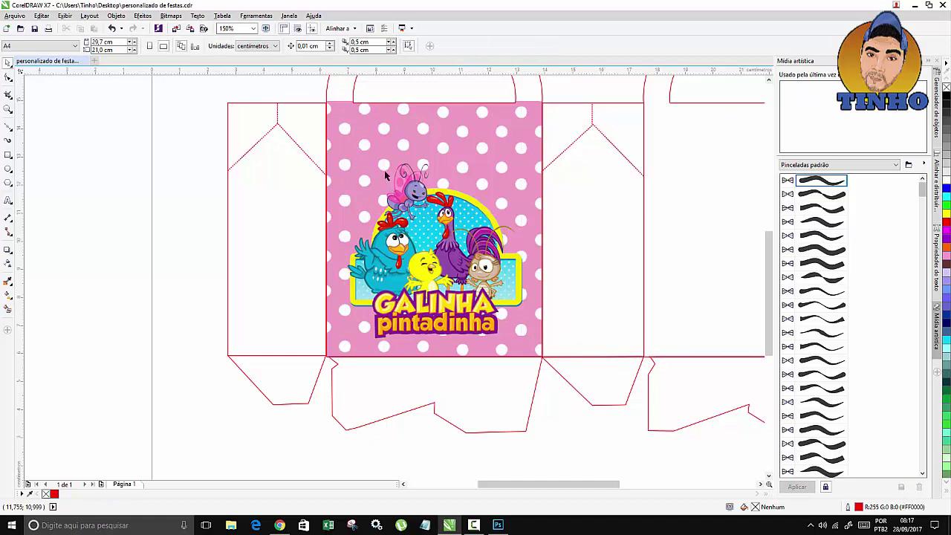
Import 3310.jpg from the desktop again and place it beside the page, about 11.15 cm square
scroll(386, 176, "down", 2)
scroll(418, 151, "up", 2)
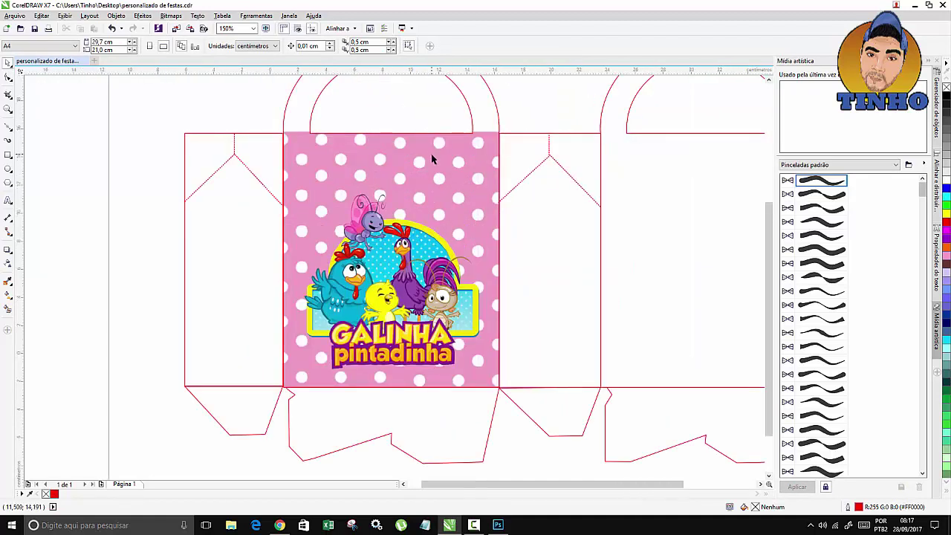
scroll(433, 159, "down", 1)
scroll(448, 178, "down", 1)
scroll(442, 165, "up", 1)
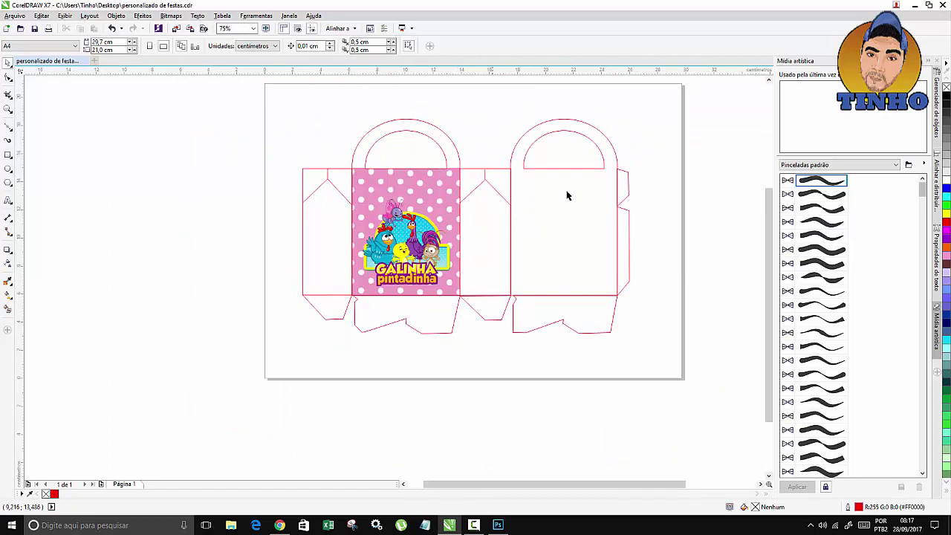
right_click(157, 203)
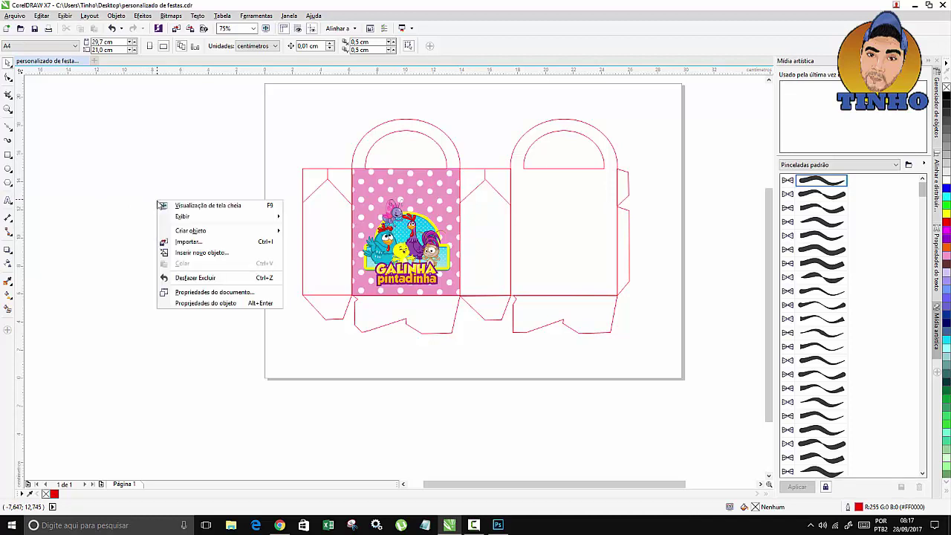
left_click(195, 244)
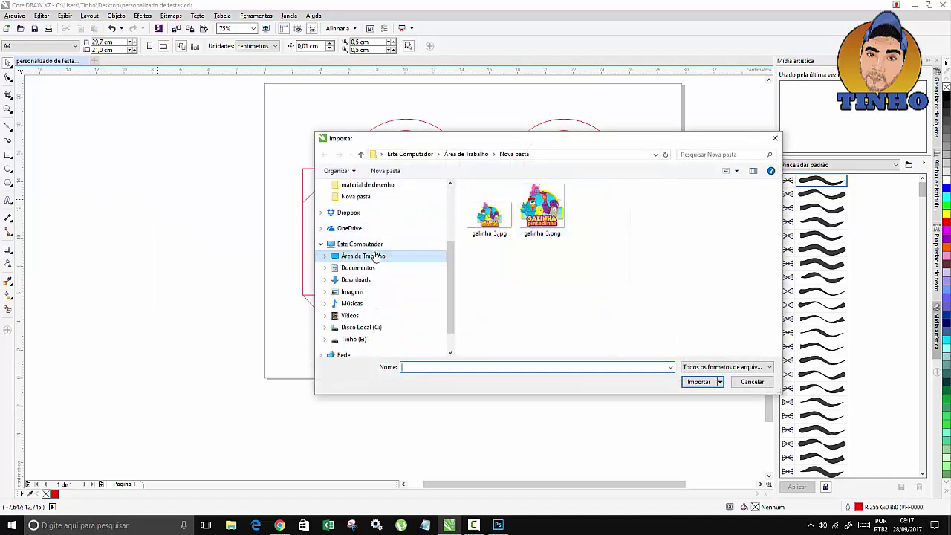
left_click(368, 256)
left_click(666, 197)
left_click(698, 402)
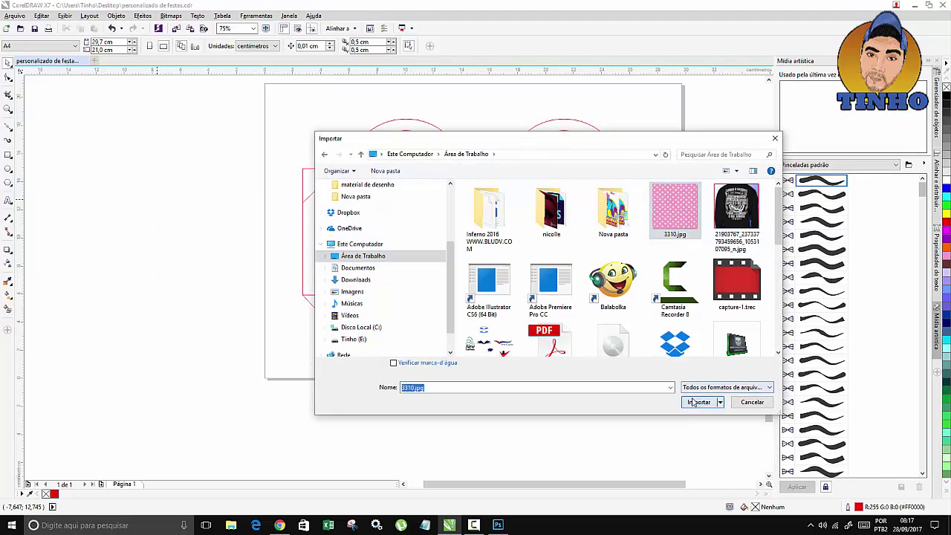
left_click_drag(77, 163, 256, 320)
PowerClip the new polka-dot pattern inside the second handled panel and adjust its contents to fill the panel up to the handle
left_click_drag(174, 198, 576, 199)
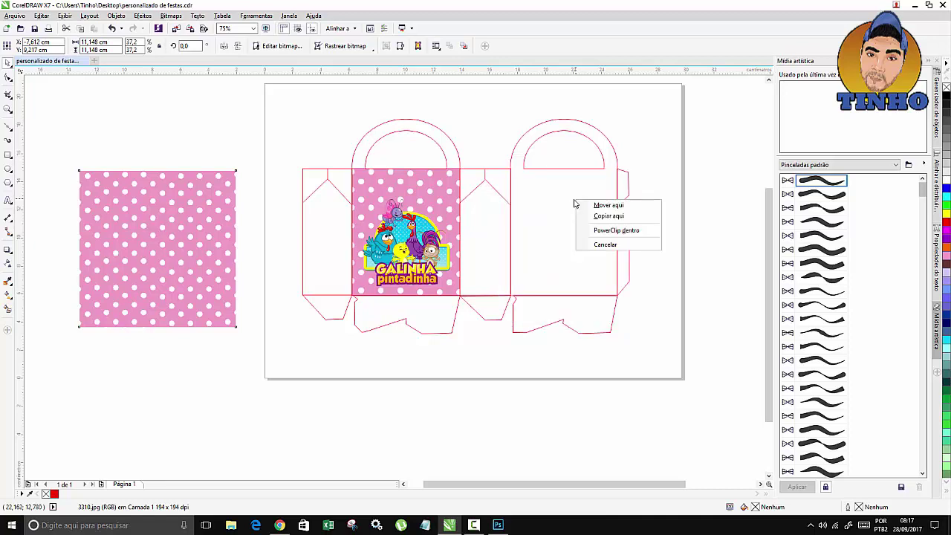
left_click(617, 231)
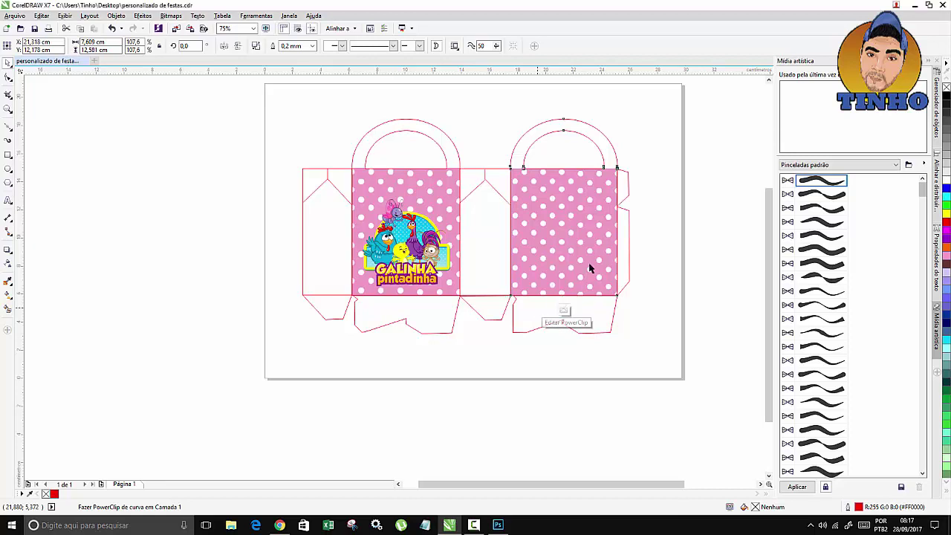
left_click(538, 311)
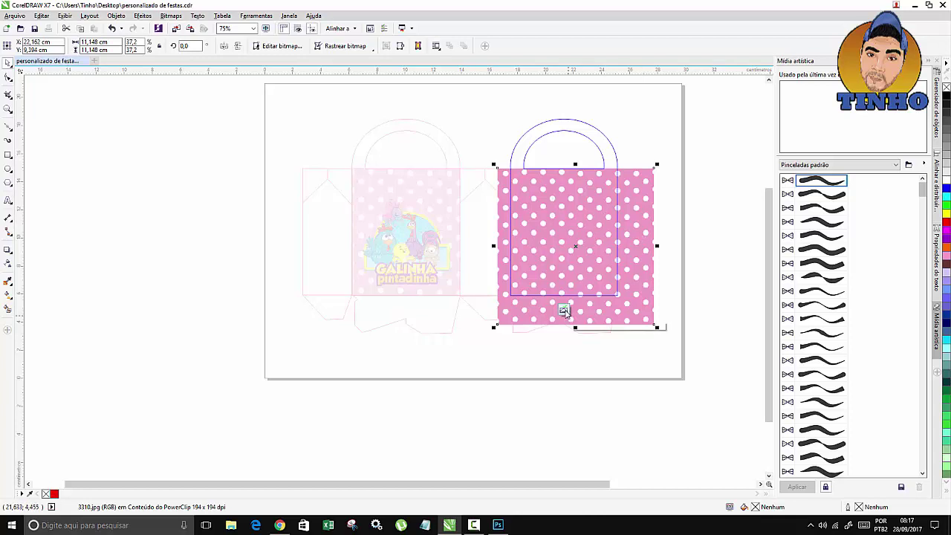
left_click(563, 310)
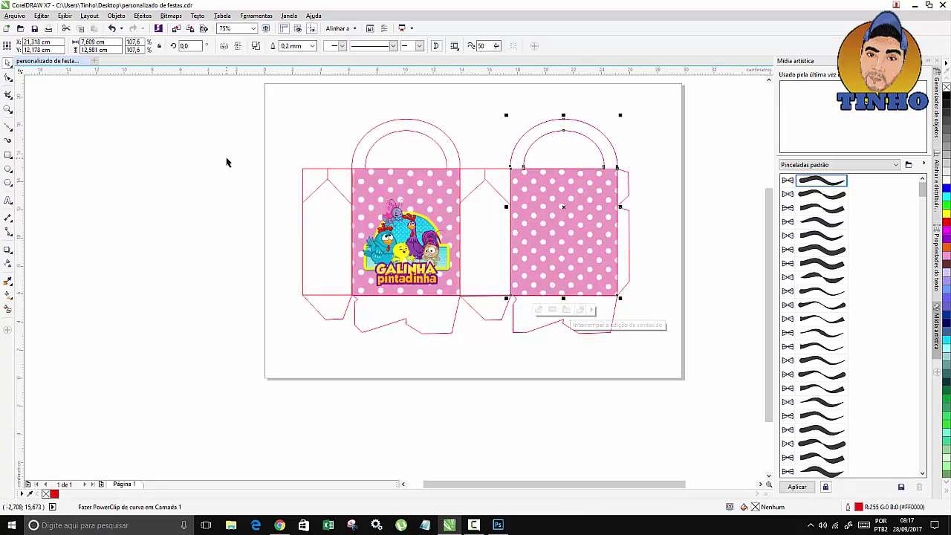
Fill the two plain side panels, beside the logo panel and between the polka-dot panels, with light pink #FF99CC
scroll(497, 216, "up", 3)
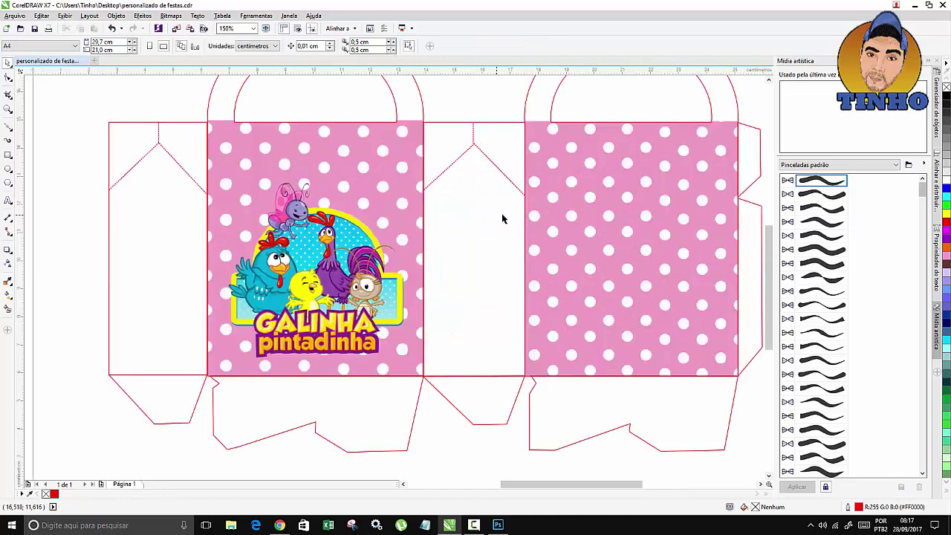
scroll(503, 216, "down", 3)
scroll(483, 202, "up", 2)
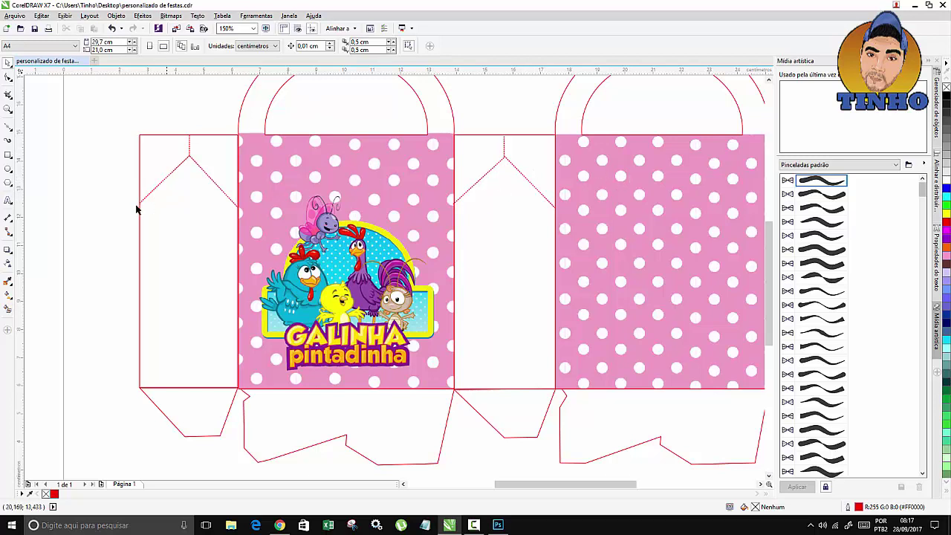
left_click(148, 140)
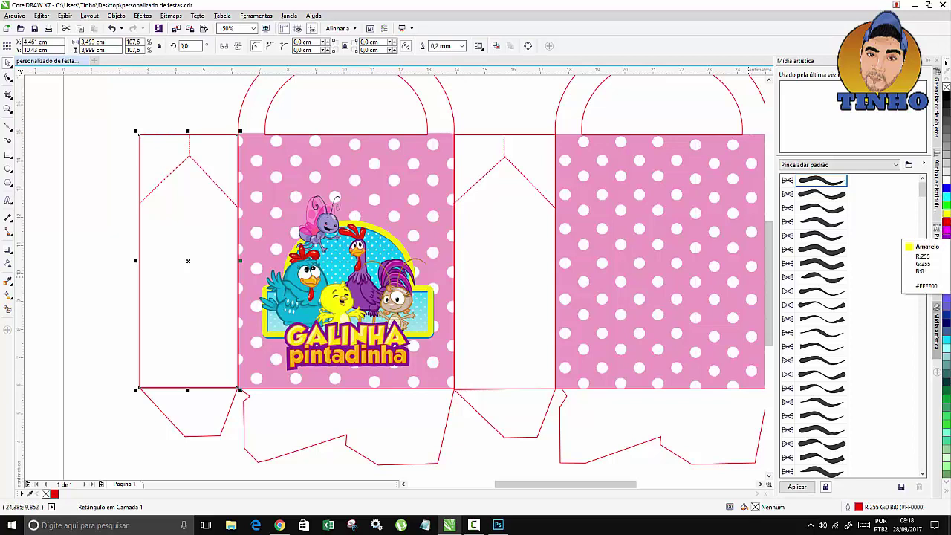
left_click(947, 232)
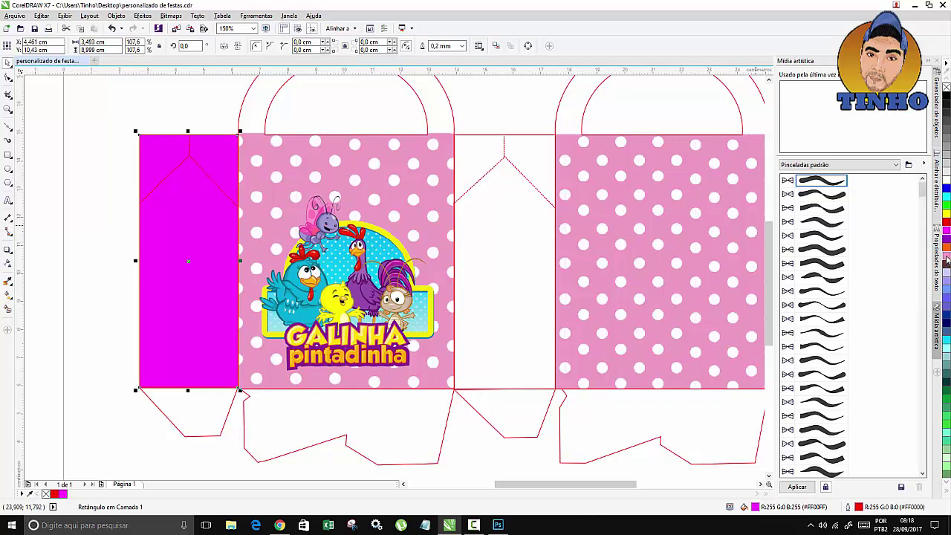
left_click(947, 260)
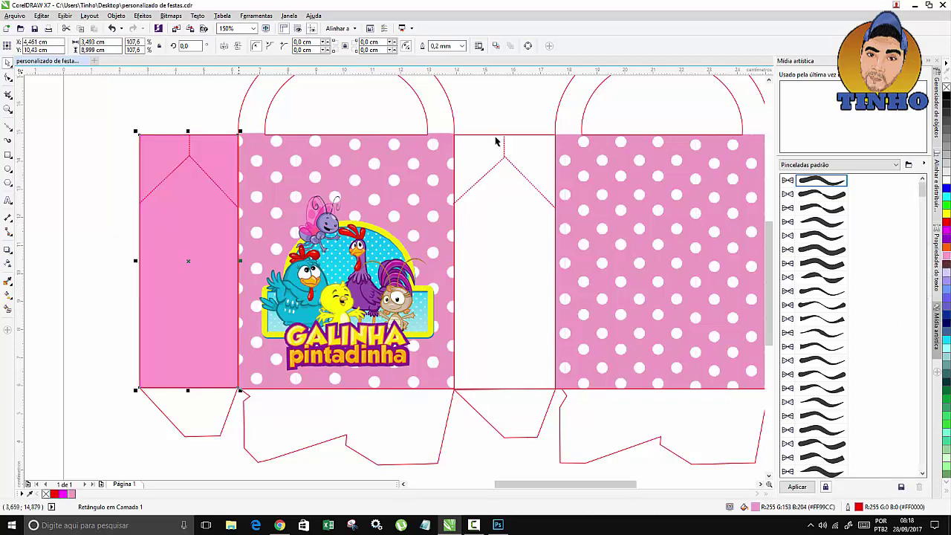
left_click(525, 141)
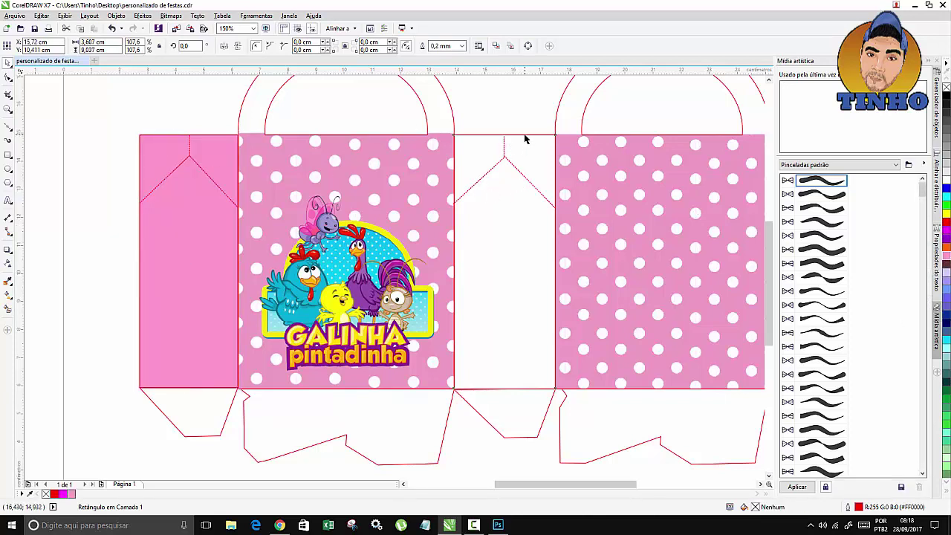
left_click(947, 256)
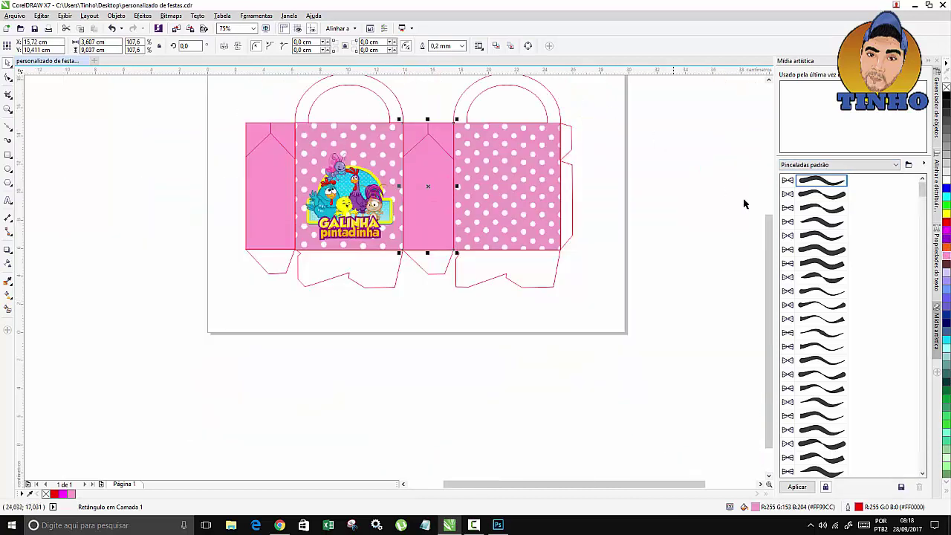
Fill both handled panels with the same light pink #FF99CC so that their handles are coloured
scroll(771, 238, "up", 2)
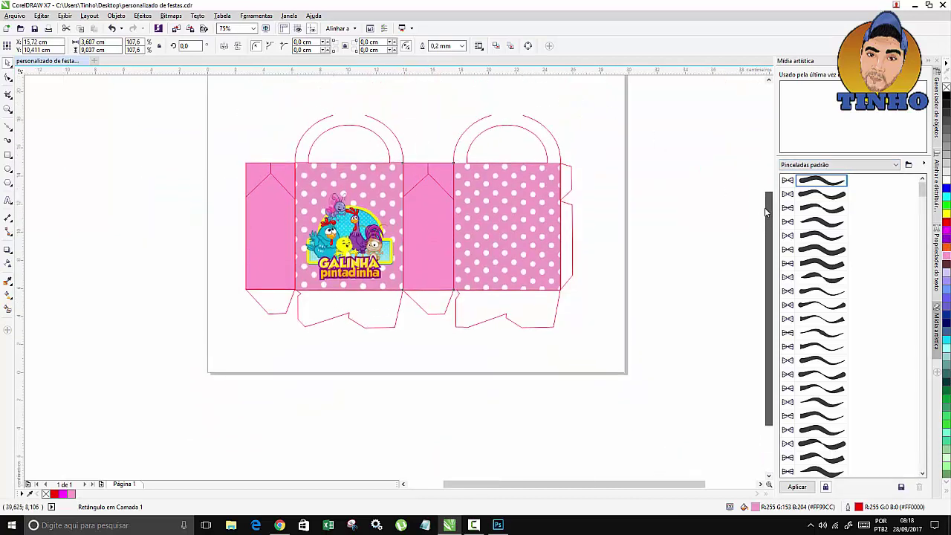
left_click(364, 132)
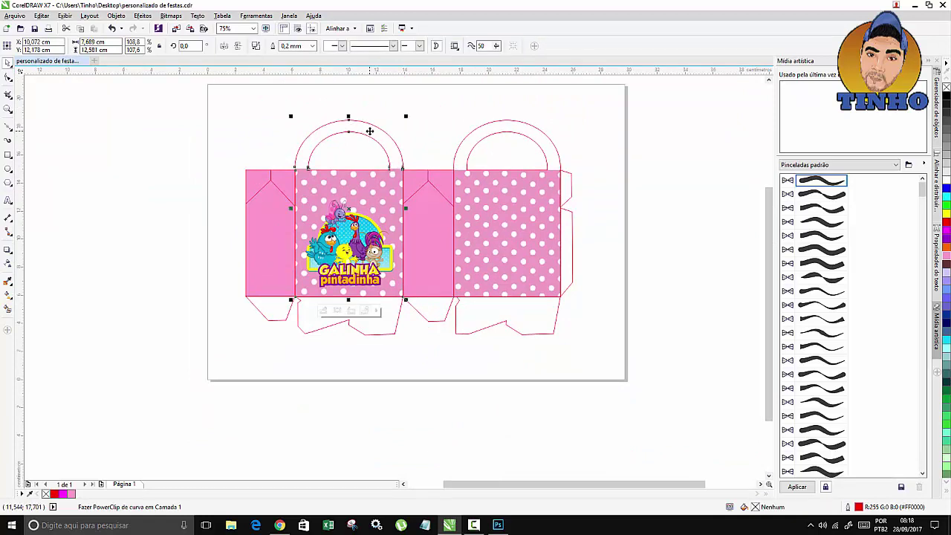
left_click(511, 122, "shift")
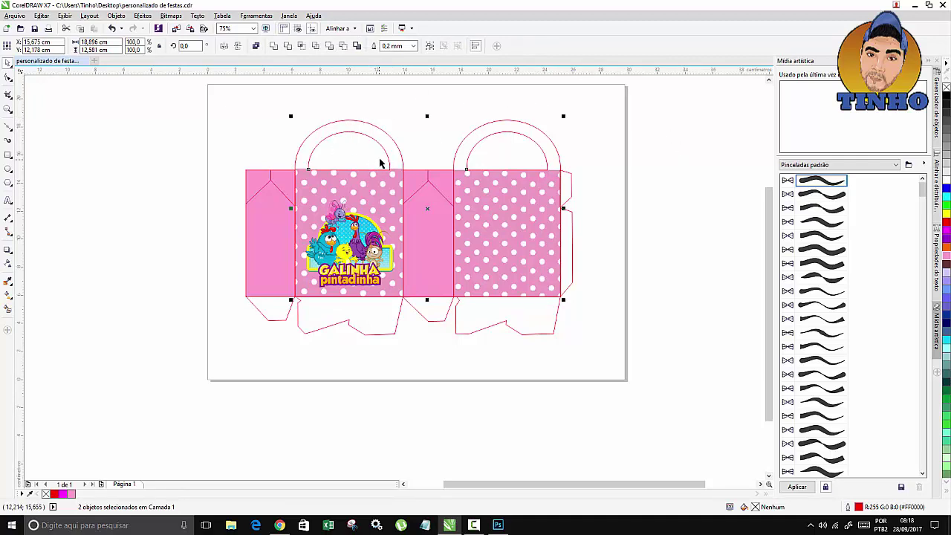
left_click(946, 257)
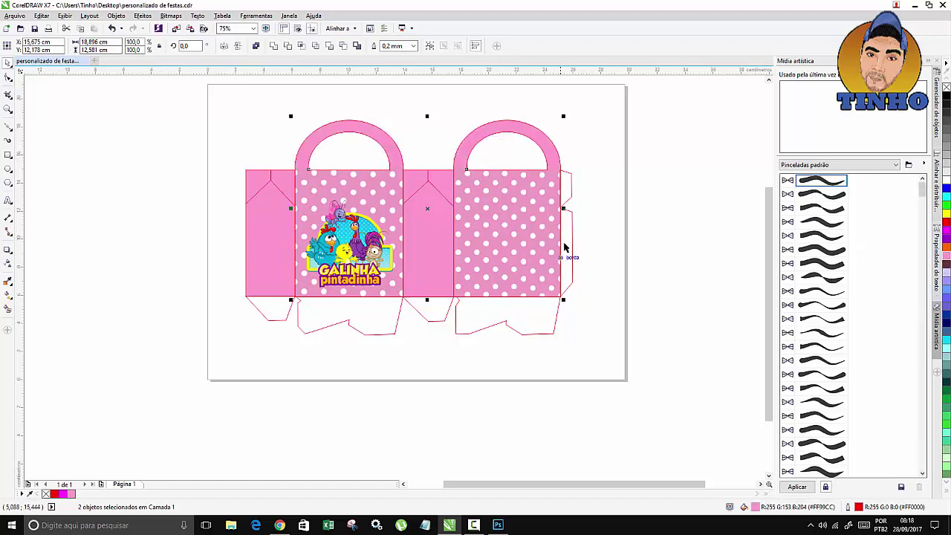
left_click(209, 310)
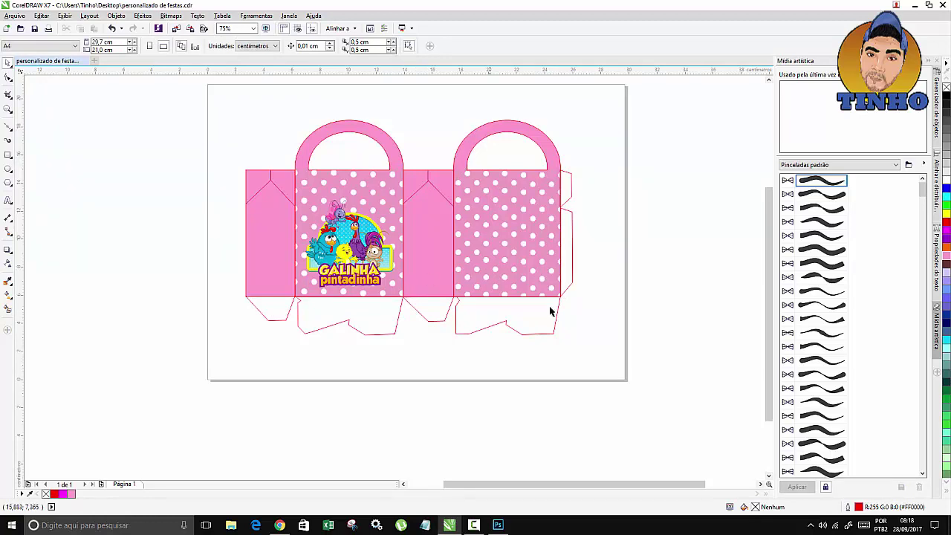
Fill the four flaps along the base of the box with yellow #FFFF00
left_click(500, 318)
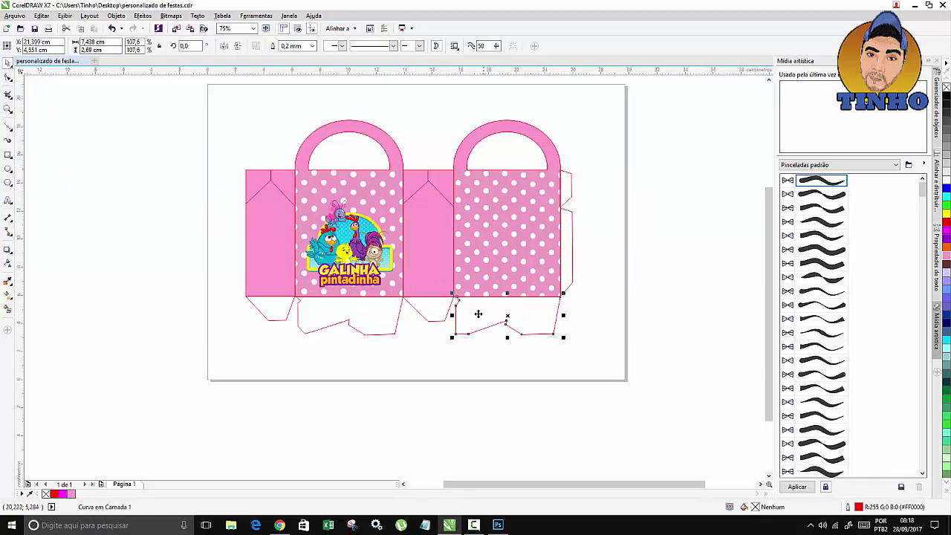
left_click(438, 312, "shift")
left_click(386, 312, "shift")
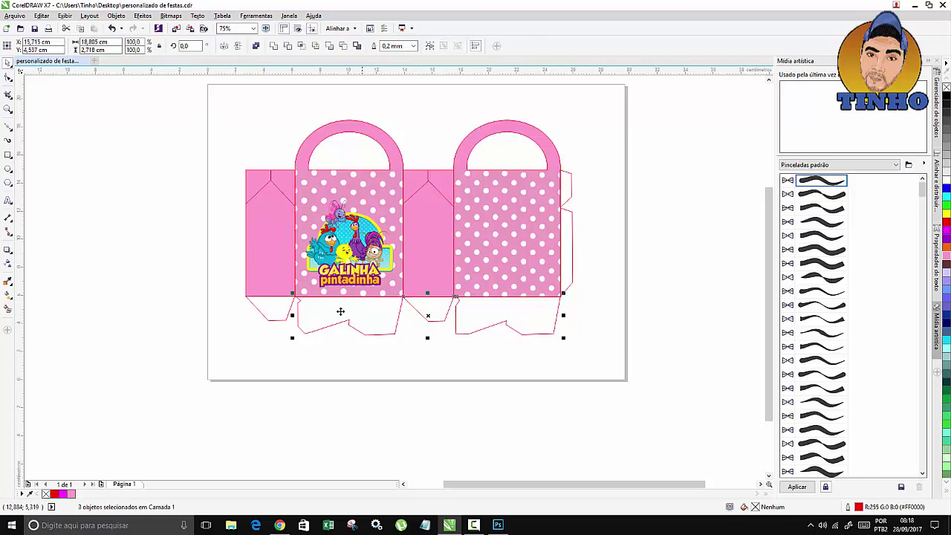
left_click(280, 312, "shift")
left_click(946, 217)
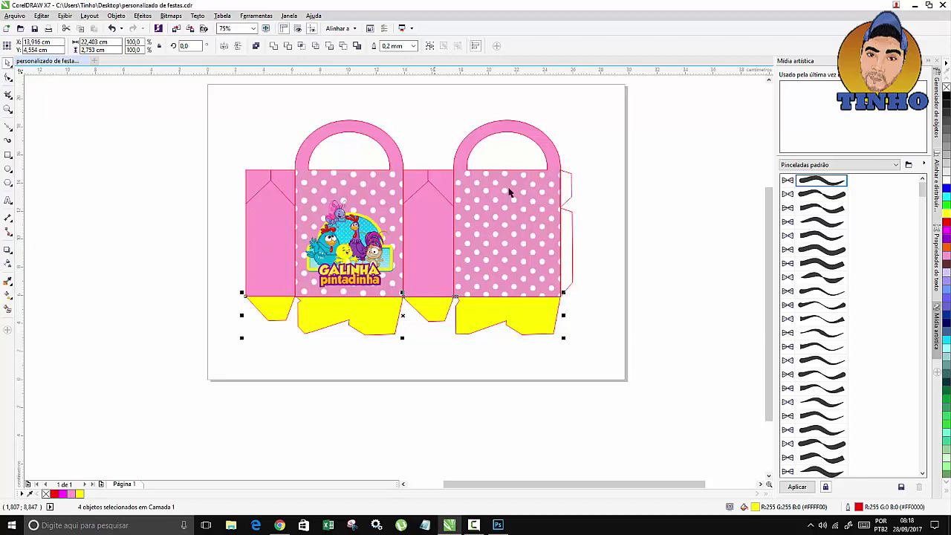
Fill the two narrow glue tabs beside the second polka-dot panel with yellow
scroll(466, 297, "up", 2)
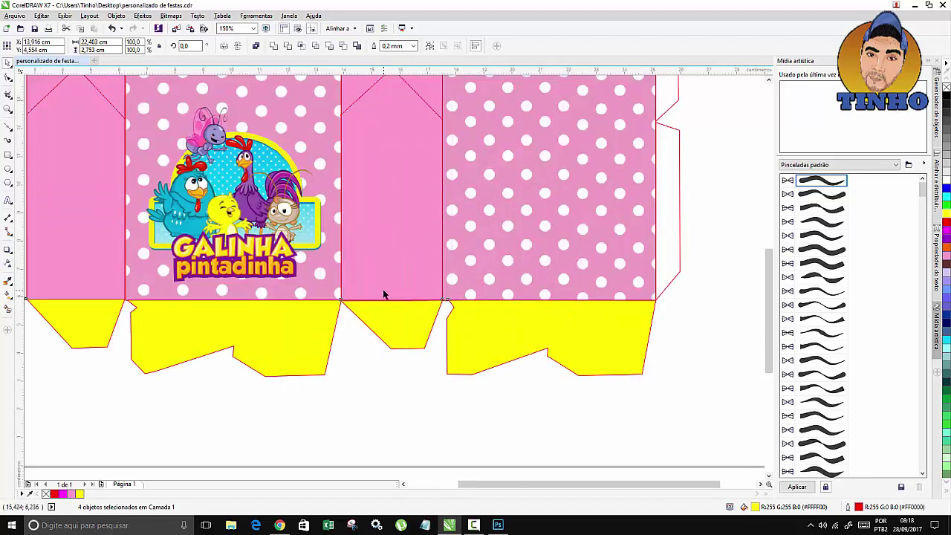
scroll(386, 294, "down", 2)
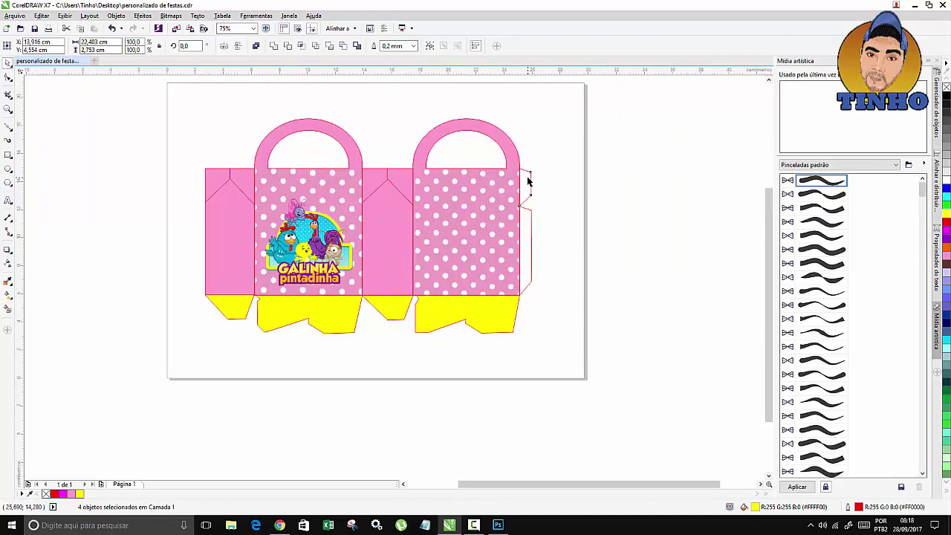
left_click(527, 179)
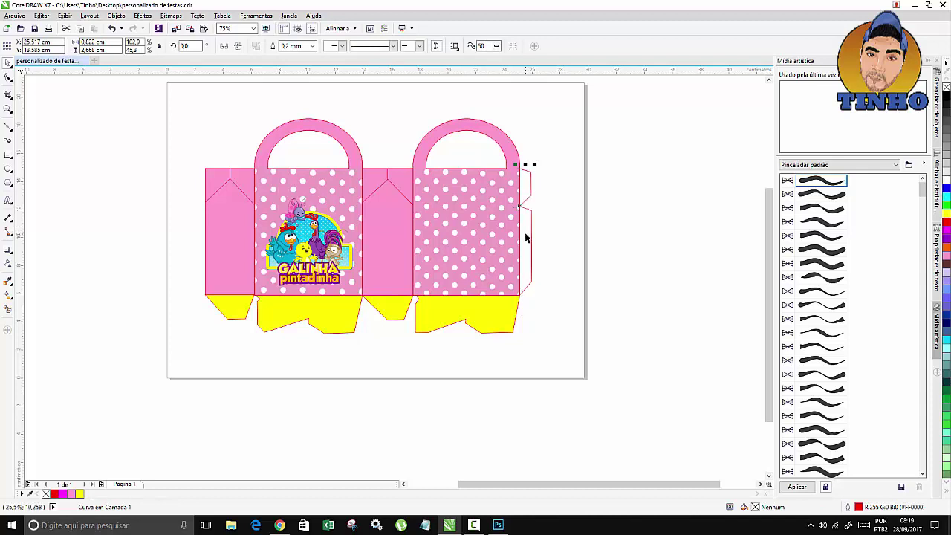
left_click(525, 237, "shift")
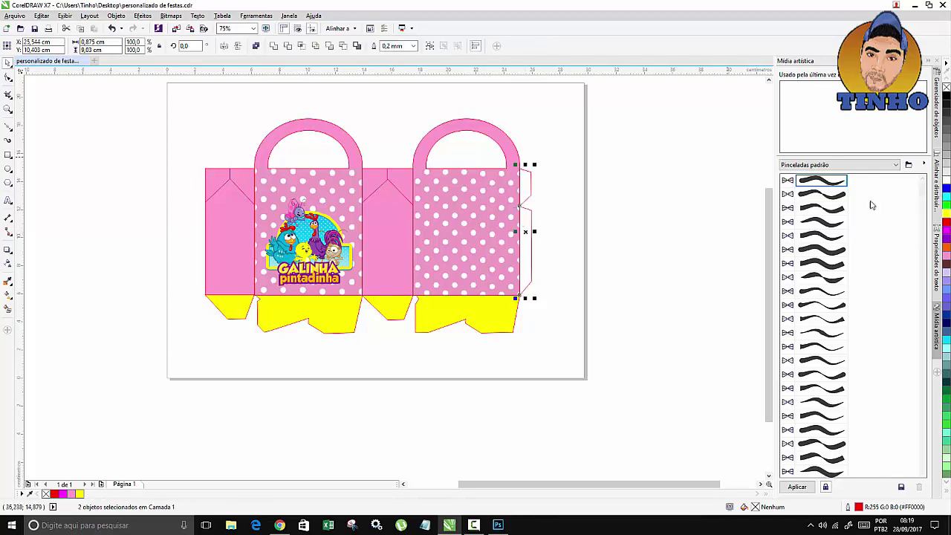
left_click(946, 216)
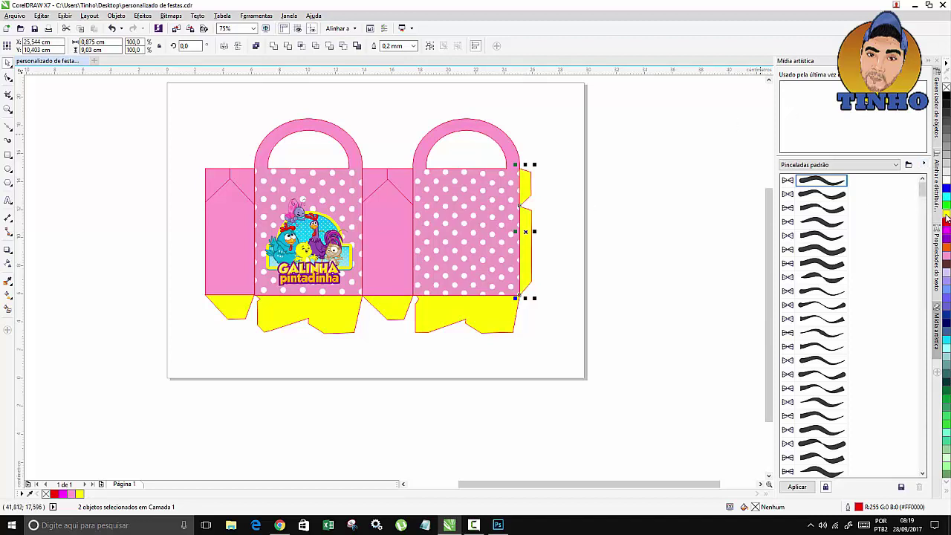
left_click(399, 145)
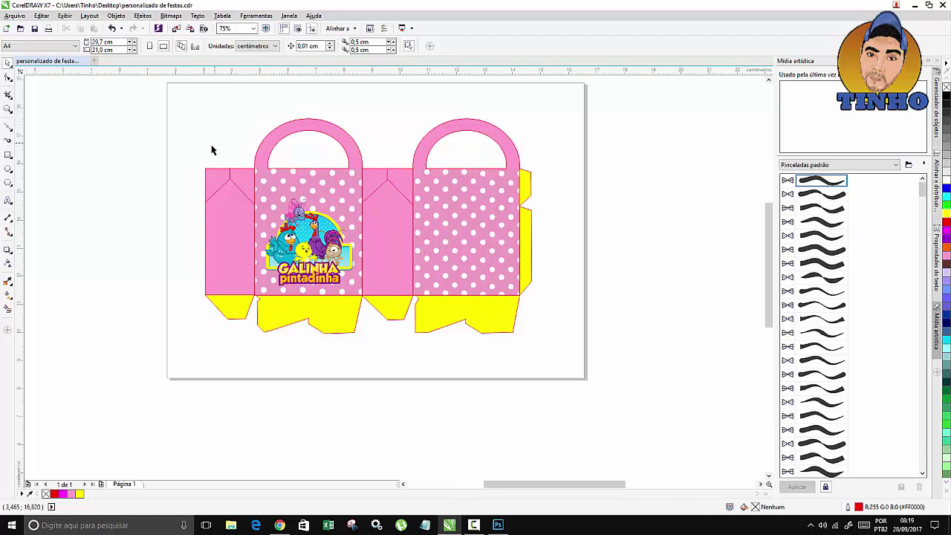
Remove the red outline from all ten box pieces: side panels, handled panels, glue tabs and base flaps
scroll(220, 156, "up", 1)
scroll(293, 164, "down", 1)
scroll(295, 186, "up", 1)
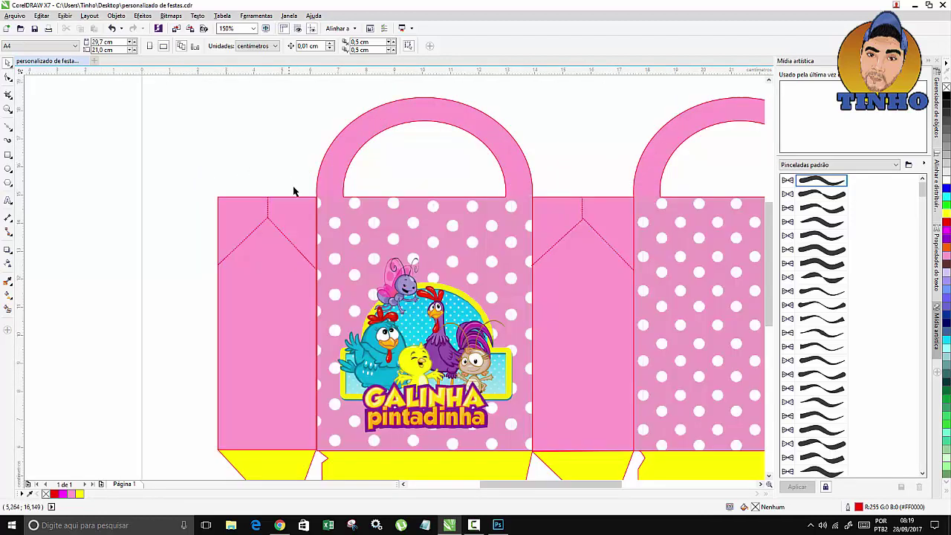
scroll(416, 151, "down", 1)
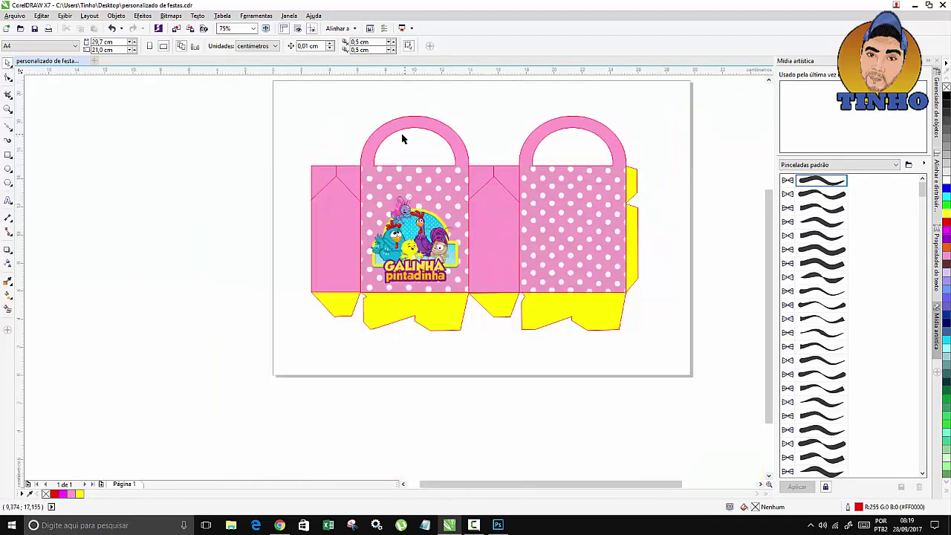
left_click(312, 260)
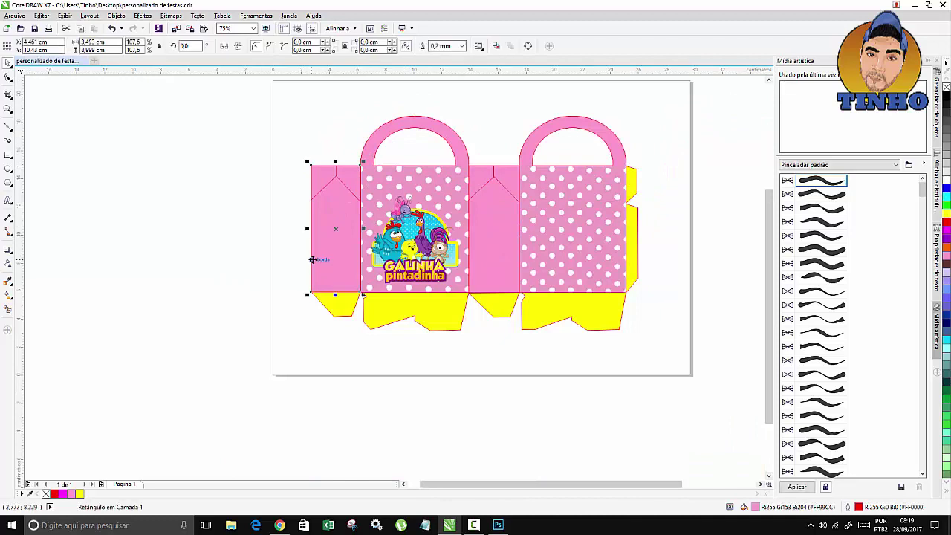
left_click(417, 118, "shift")
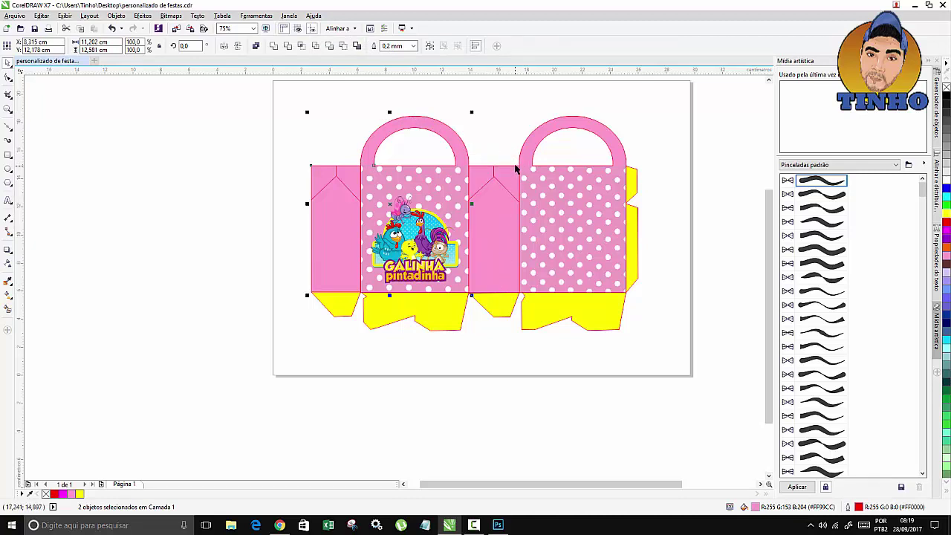
left_click(516, 167, "shift")
left_click(572, 119, "shift")
left_click(632, 182, "shift")
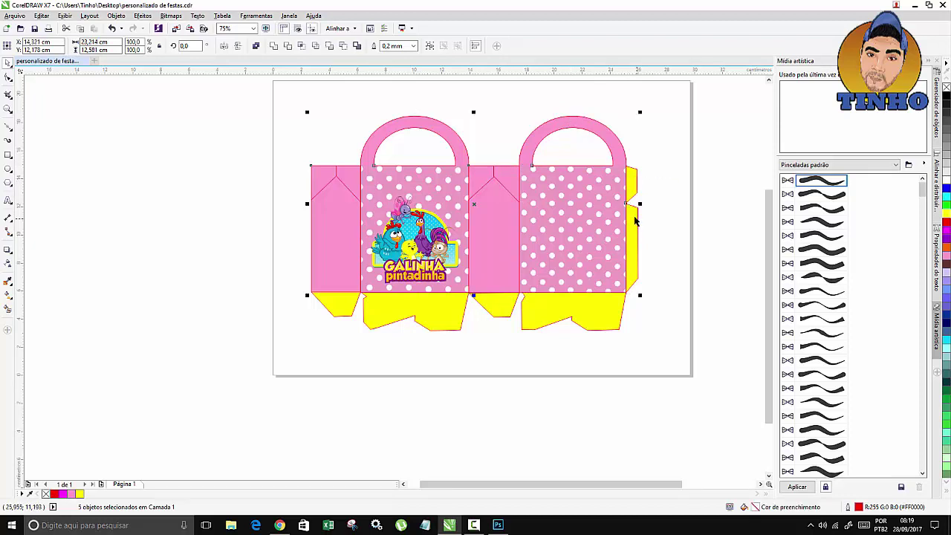
left_click(627, 225, "shift")
left_click(567, 306, "shift")
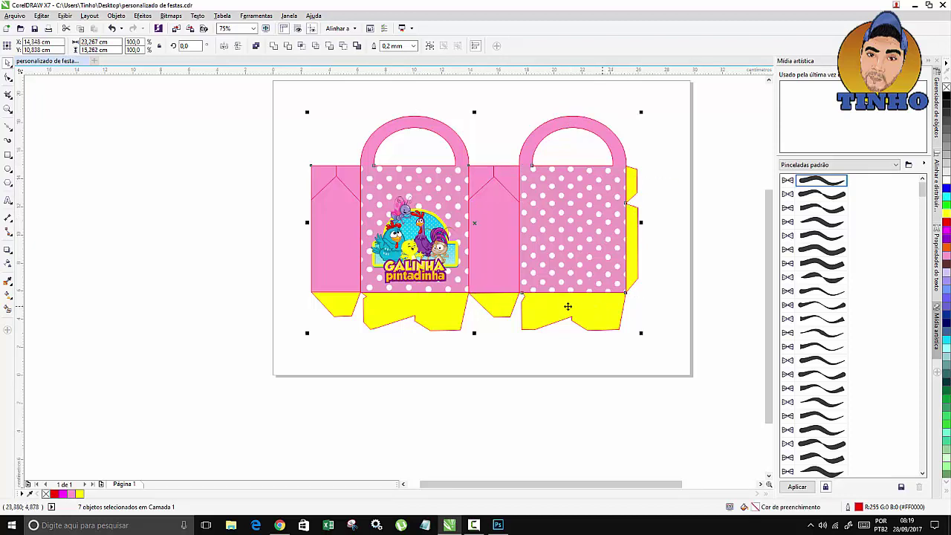
left_click(497, 310, "shift")
left_click(347, 308, "shift")
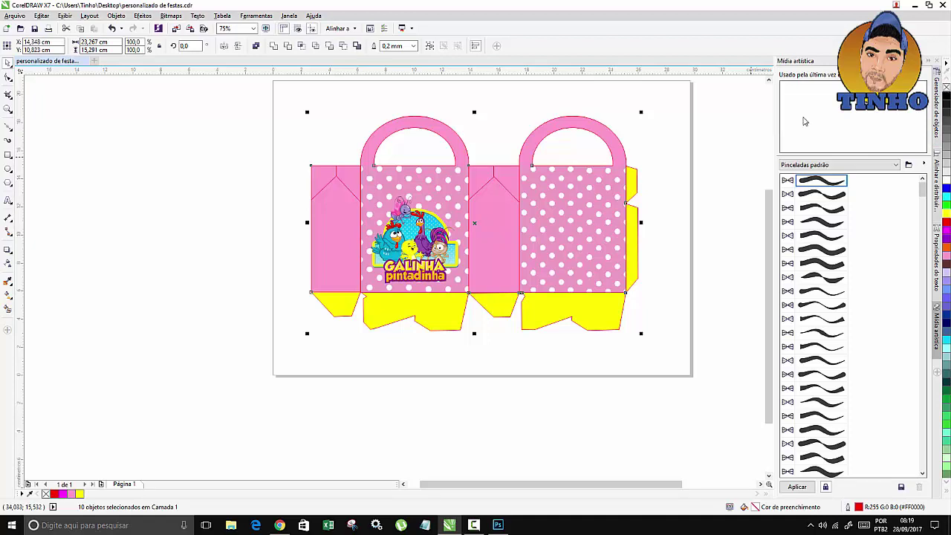
right_click(46, 496)
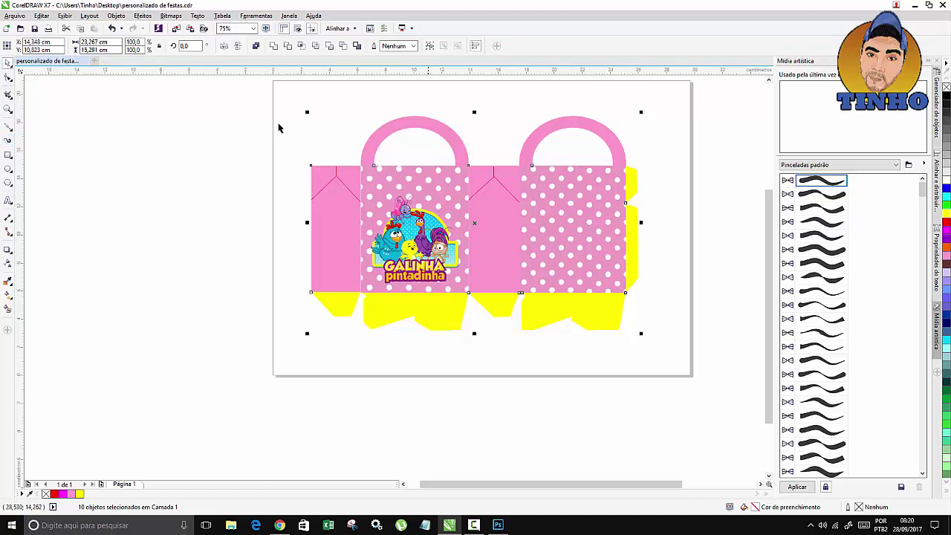
left_click(154, 169)
Set the outline colour of the dashed fold lines on the first side panel to white #FFFFFF
scroll(551, 298, "up", 2)
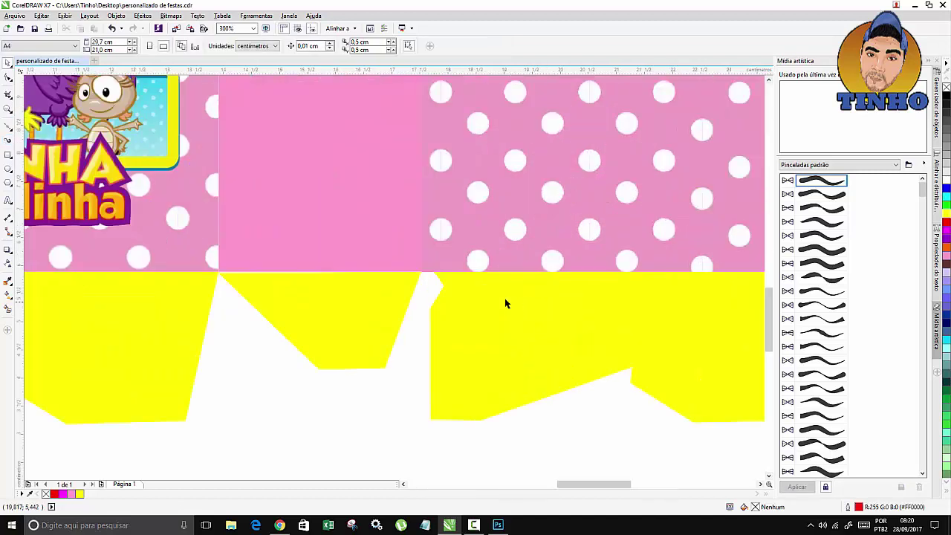
scroll(505, 303, "down", 2)
scroll(220, 187, "up", 1)
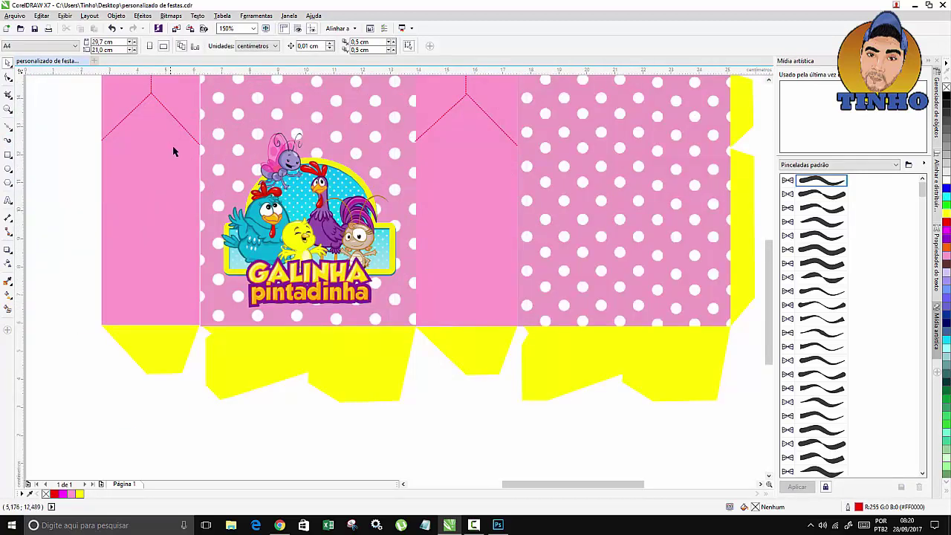
scroll(173, 152, "down", 1)
scroll(137, 112, "up", 1)
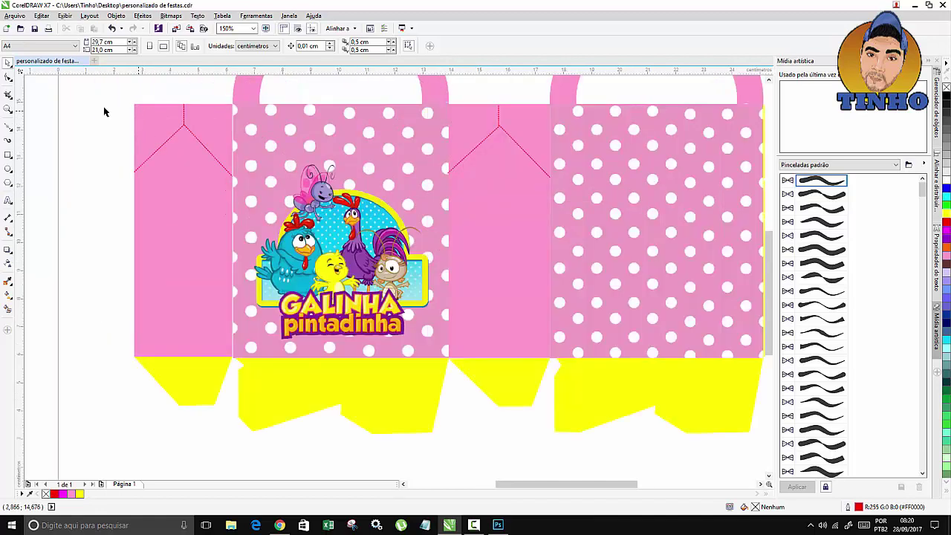
left_click_drag(117, 112, 246, 212)
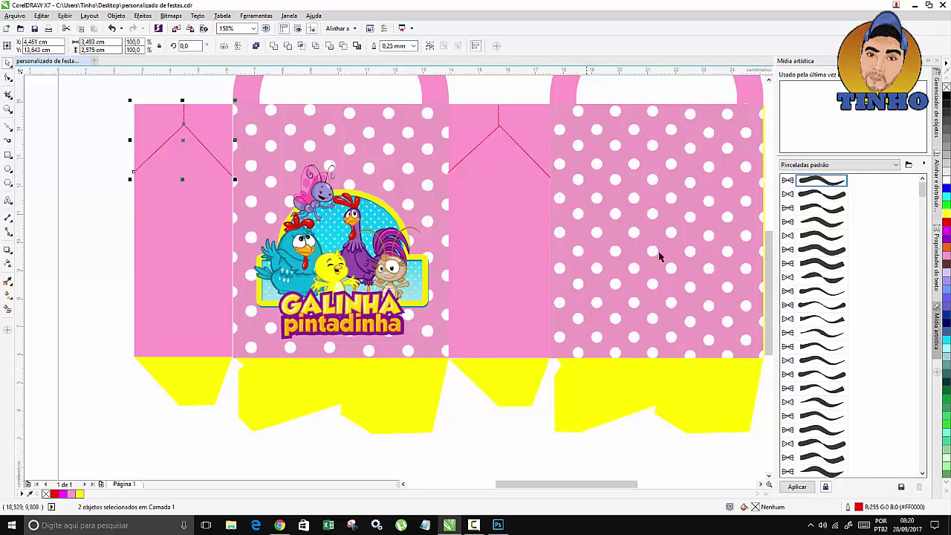
right_click(947, 179)
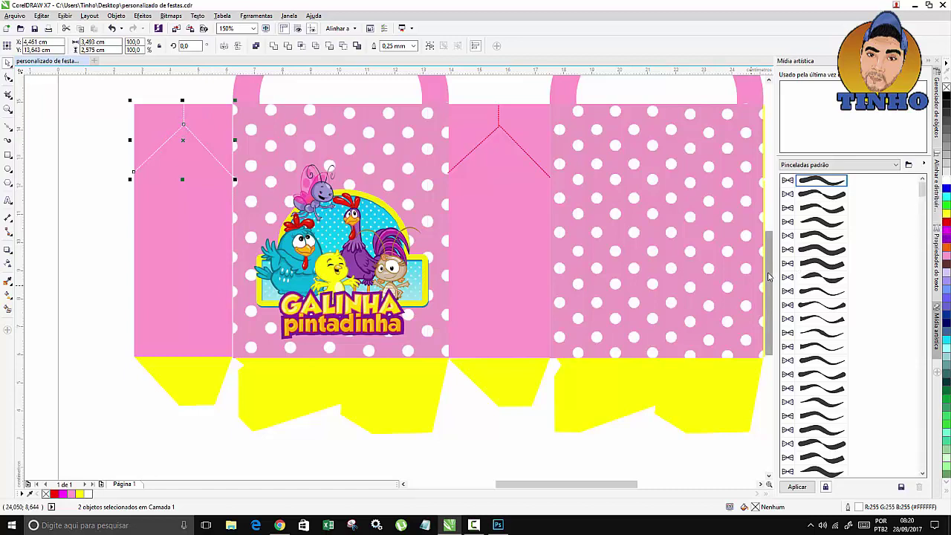
scroll(769, 277, "up", 3)
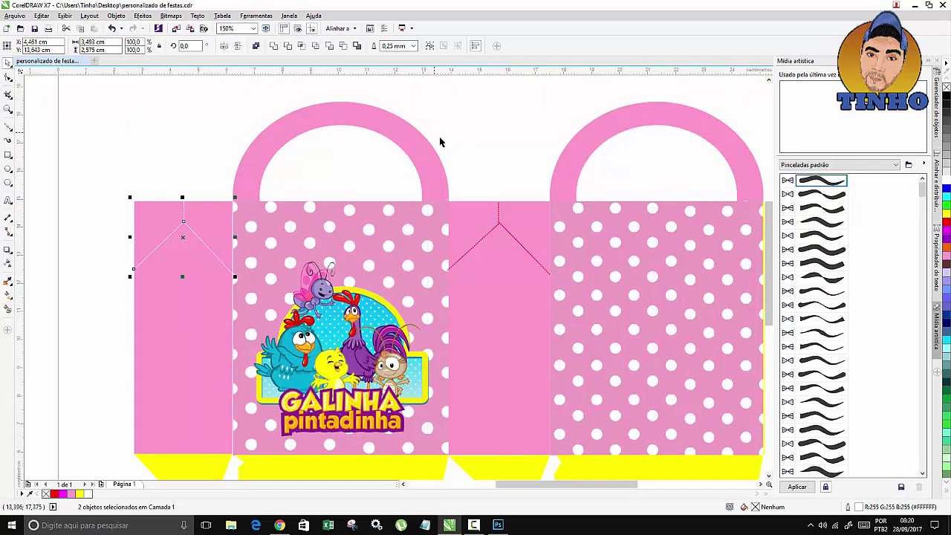
Set the outline colour of the dashed fold lines on the second plain side panel to white #FFFFFF
left_click_drag(412, 114, 577, 284)
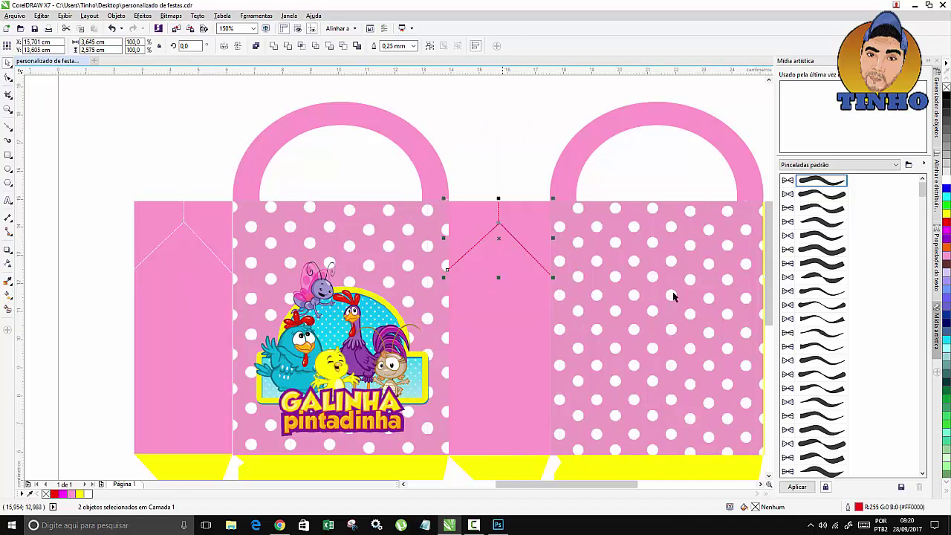
right_click(948, 183)
left_click(138, 161)
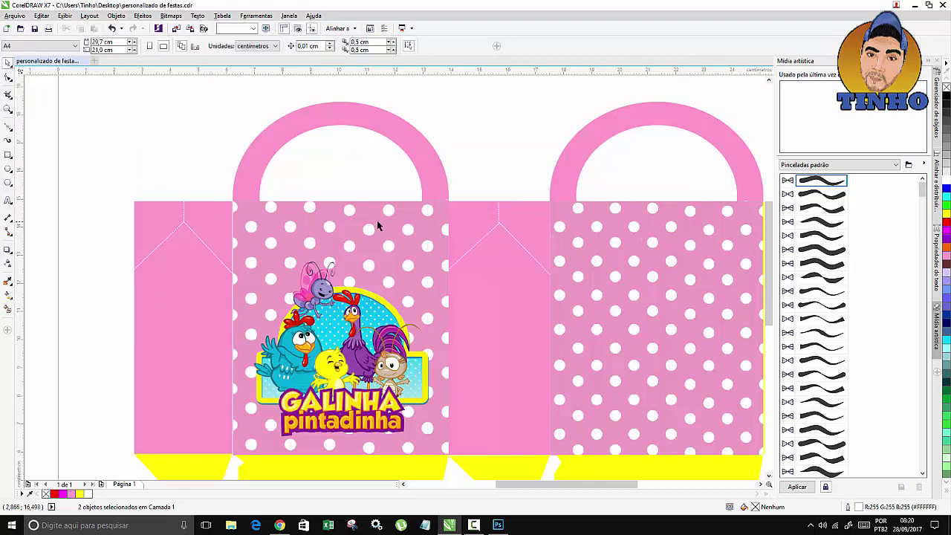
Fill both handled box panels with yellow #FFFF00 so their handles contrast with the polka-dot artwork
scroll(378, 223, "down", 2)
scroll(520, 218, "up", 2)
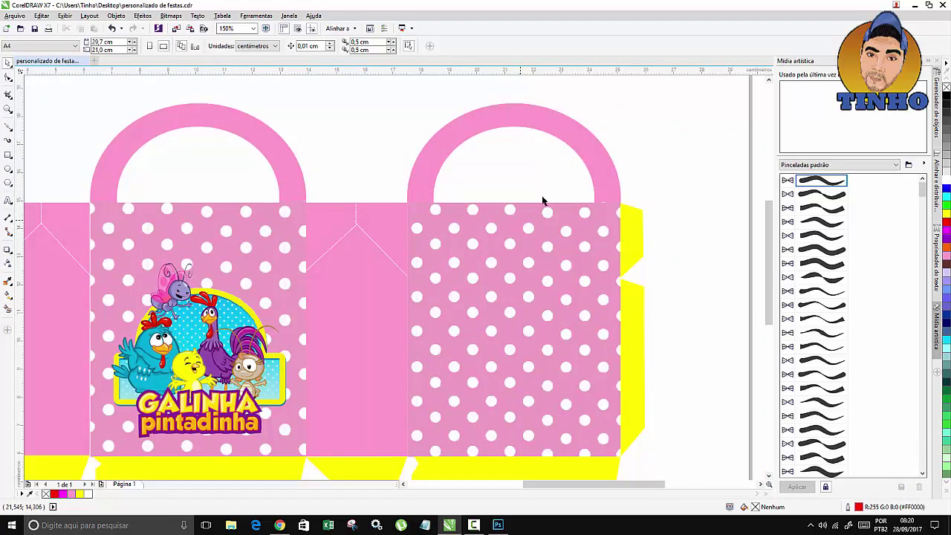
scroll(552, 159, "down", 2)
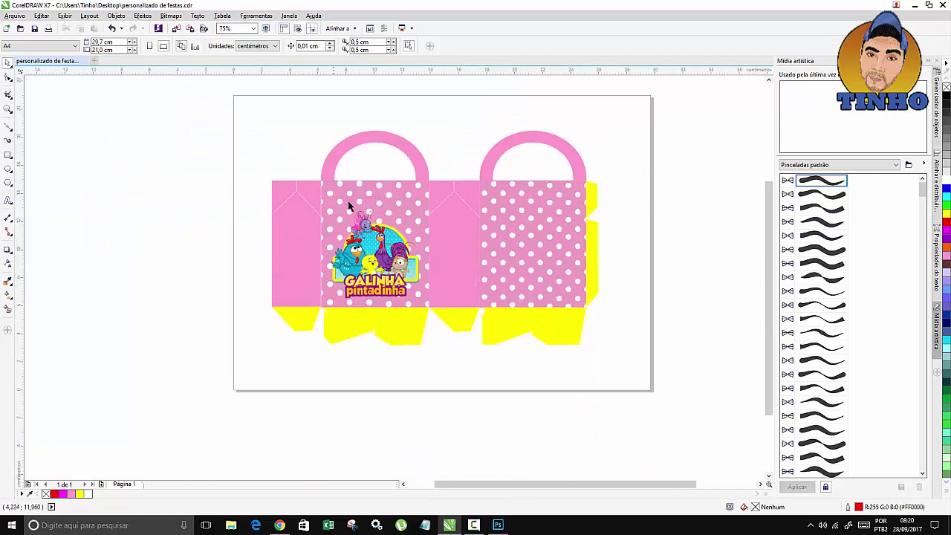
left_click(384, 139)
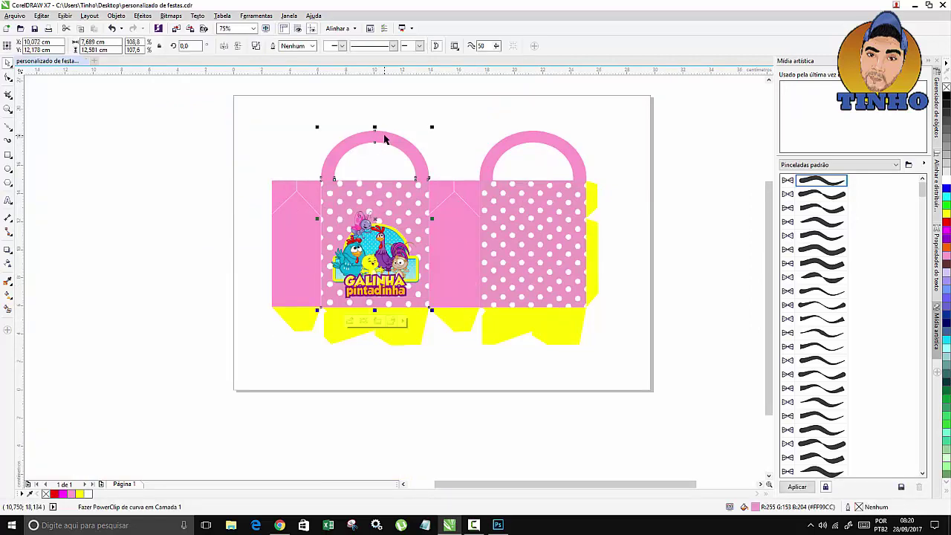
left_click(542, 138, "shift")
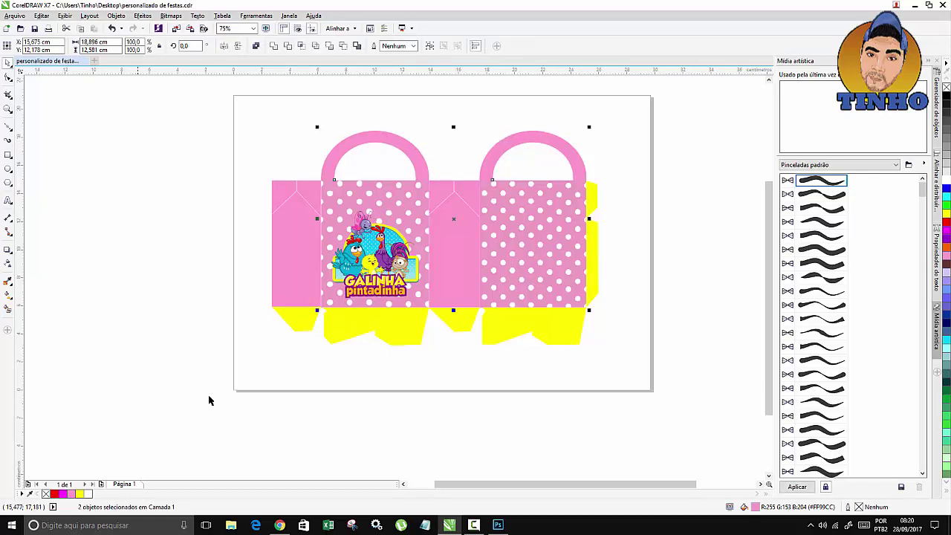
left_click(80, 495)
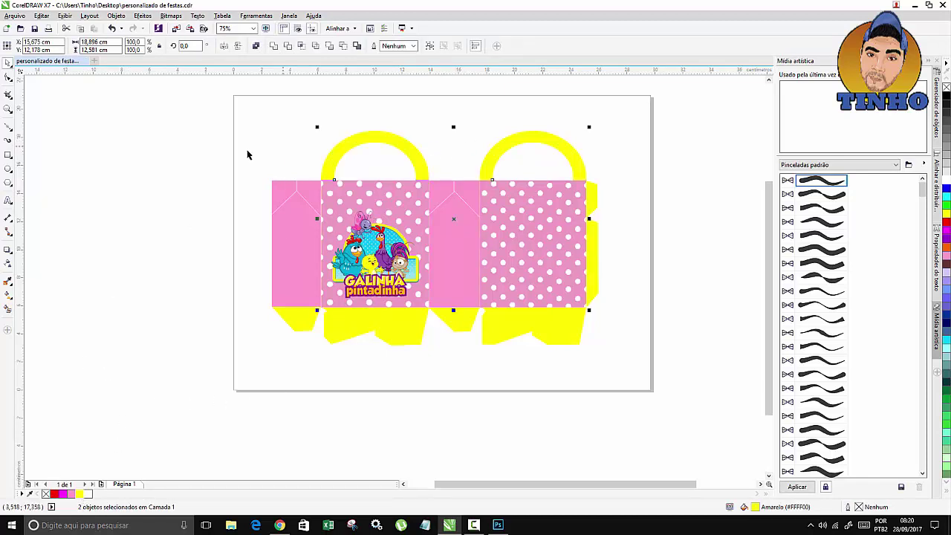
left_click(224, 147)
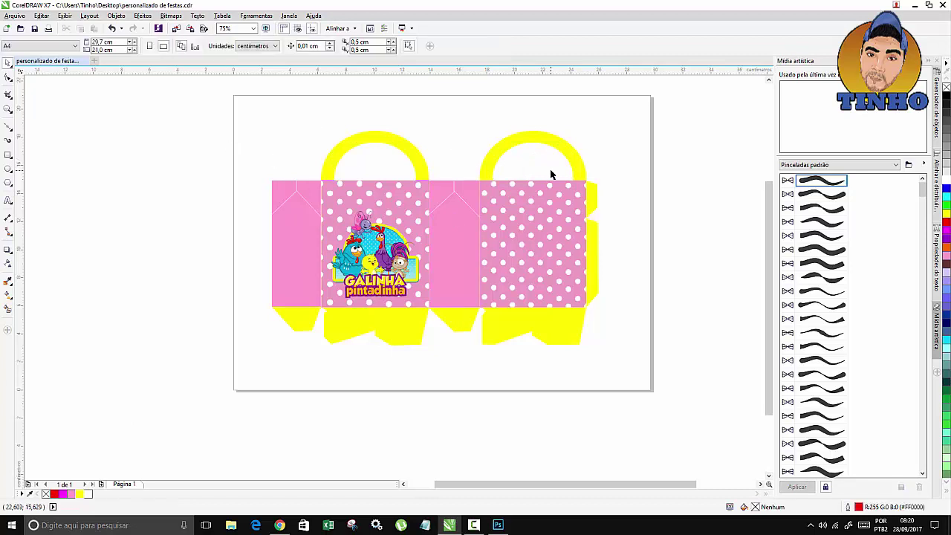
Edit the first handled panel's PowerClip, lowering the polka-dot bitmap's upper edge to the handle base for a height of 11.635 cm
scroll(548, 170, "down", 2)
scroll(504, 179, "up", 4)
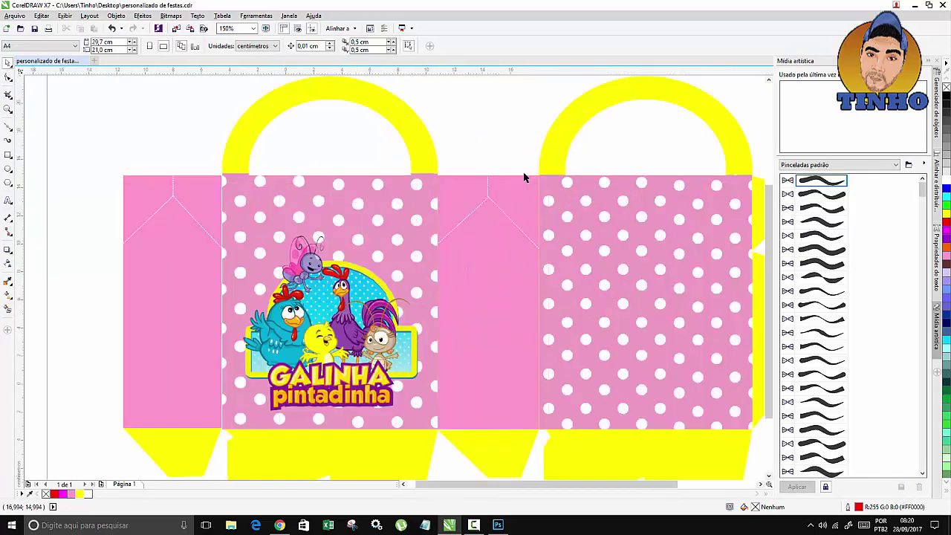
scroll(525, 176, "down", 2)
scroll(480, 171, "up", 2)
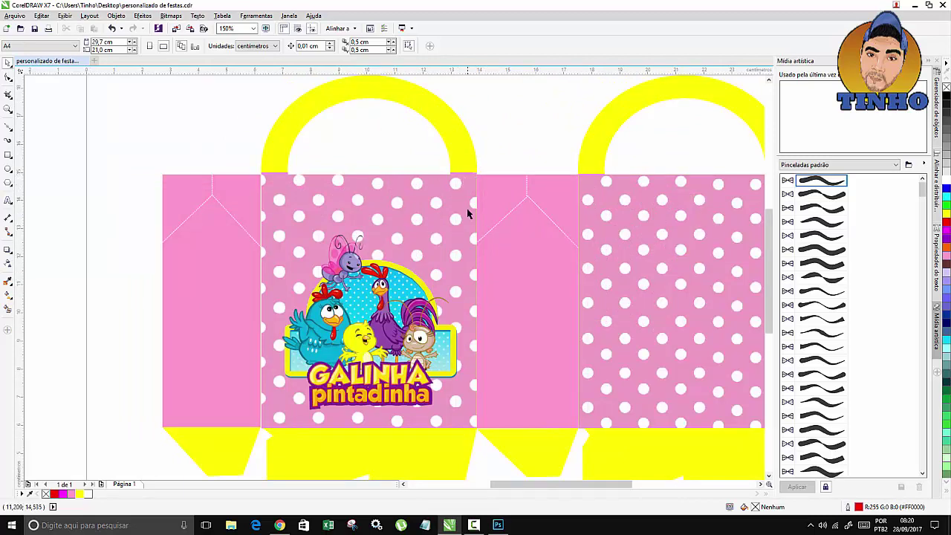
left_click(388, 187)
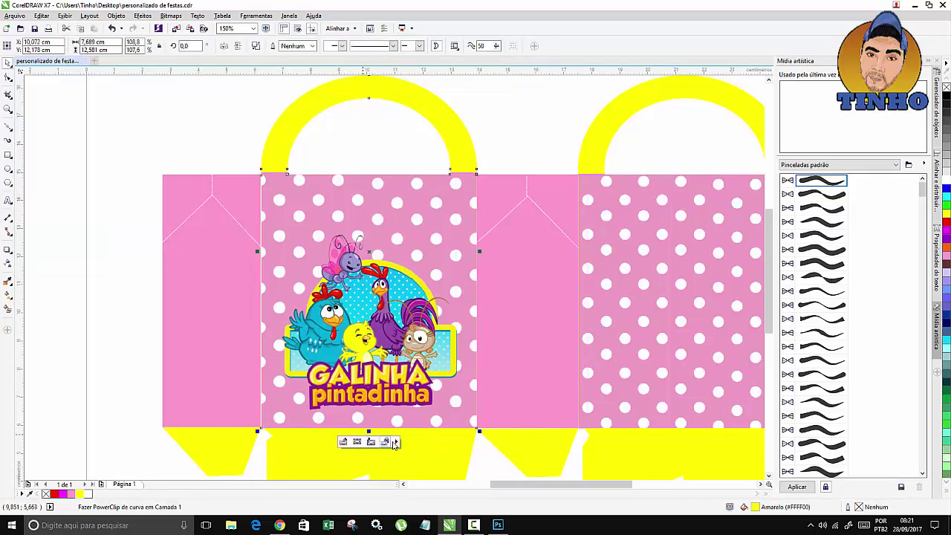
left_click(342, 442)
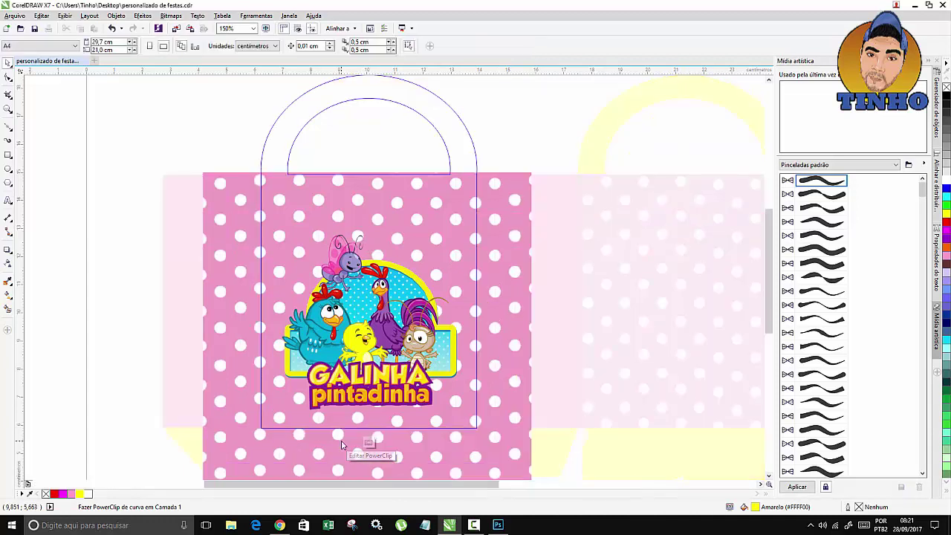
left_click(516, 178)
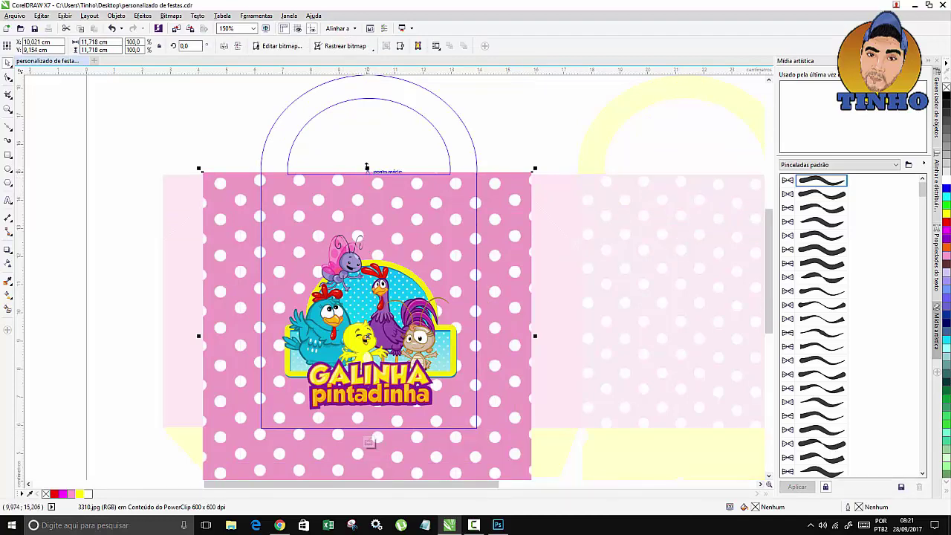
left_click_drag(366, 168, 367, 171)
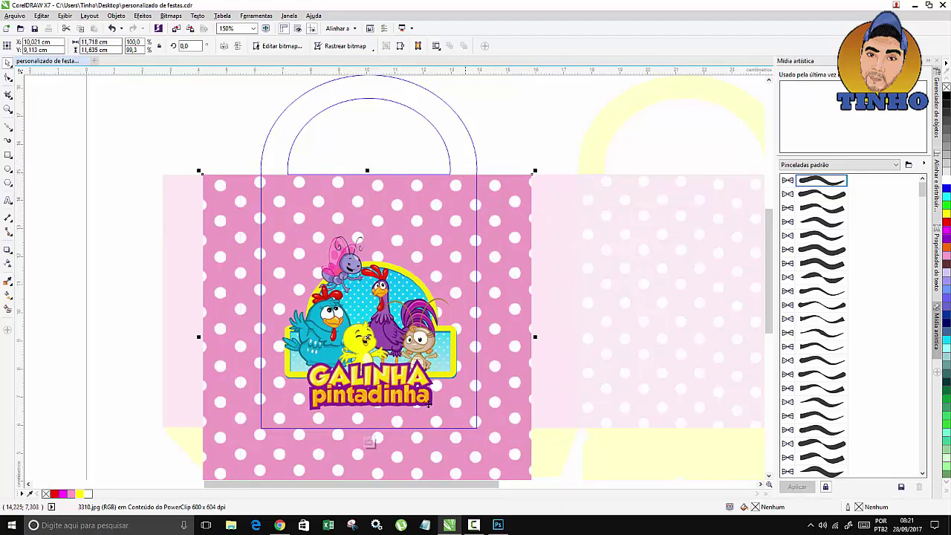
left_click(369, 443)
left_click(213, 132)
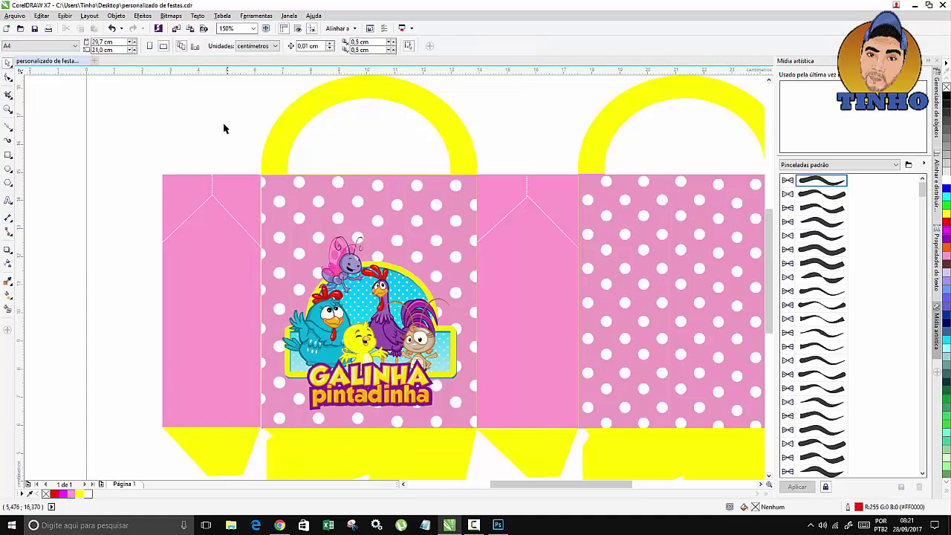
Create a page-sized 29.7 × 21.0 cm rectangle with white #FFFFFF fill and no outline
scroll(223, 127, "down", 2)
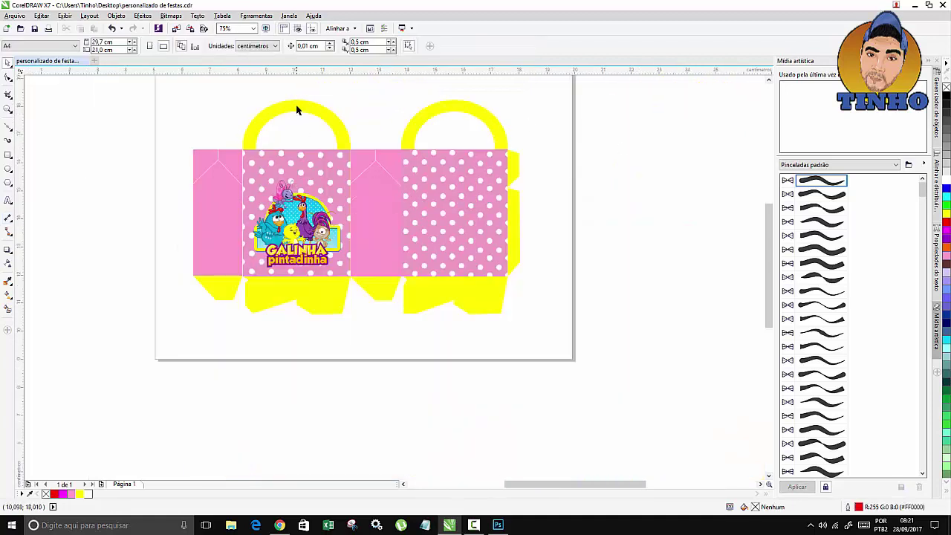
scroll(298, 108, "up", 2)
scroll(298, 108, "down", 2)
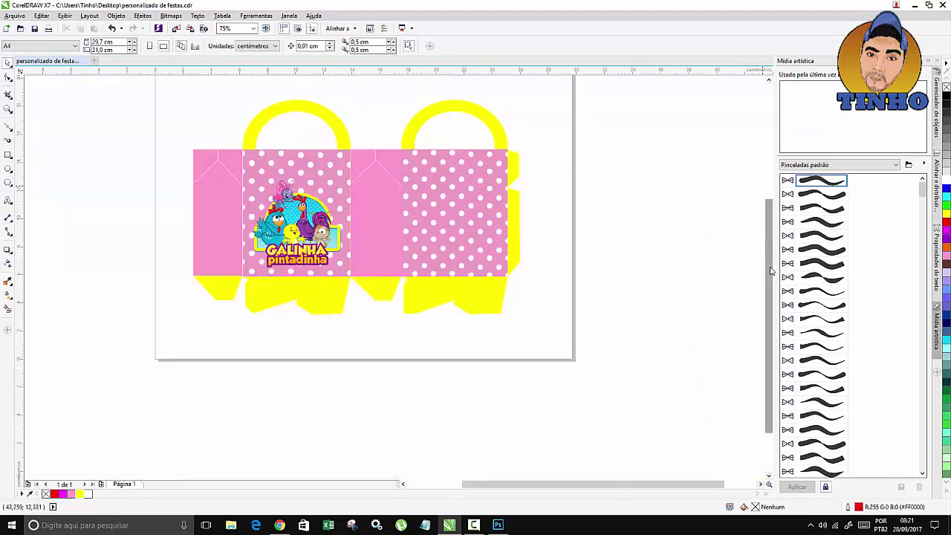
scroll(769, 237, "up", 1)
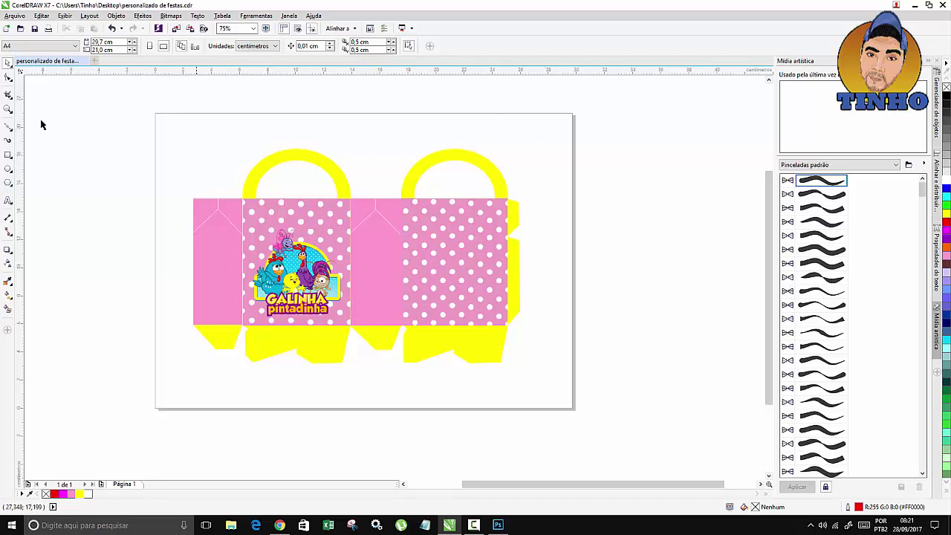
double_click(8, 155)
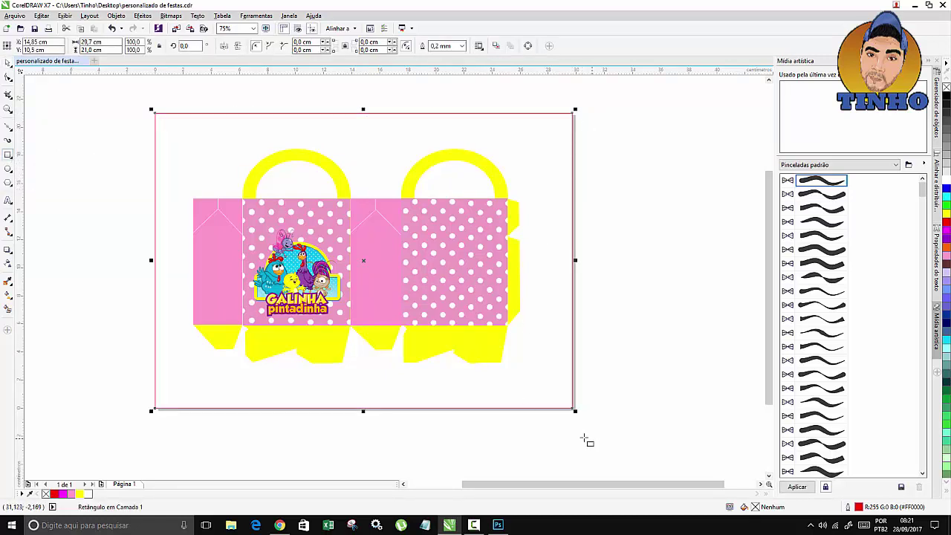
left_click(947, 181)
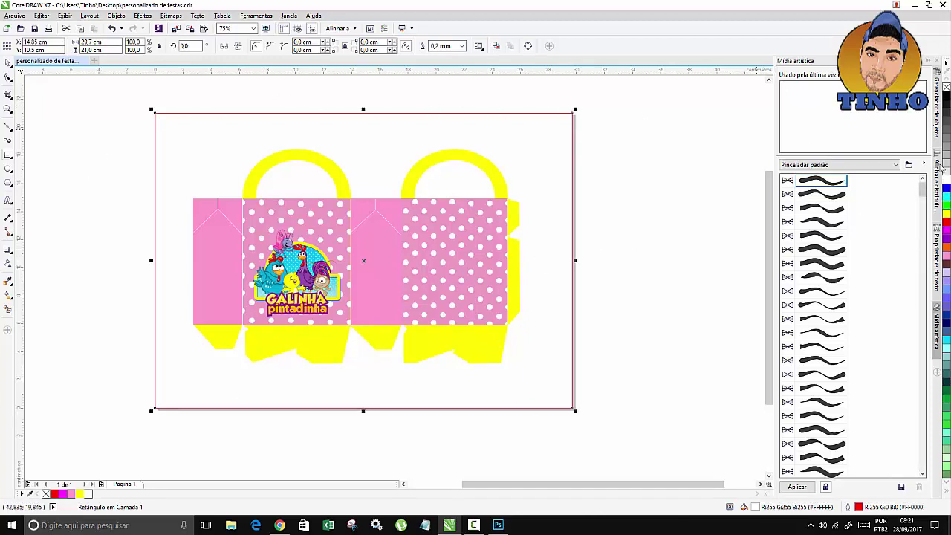
right_click(946, 87)
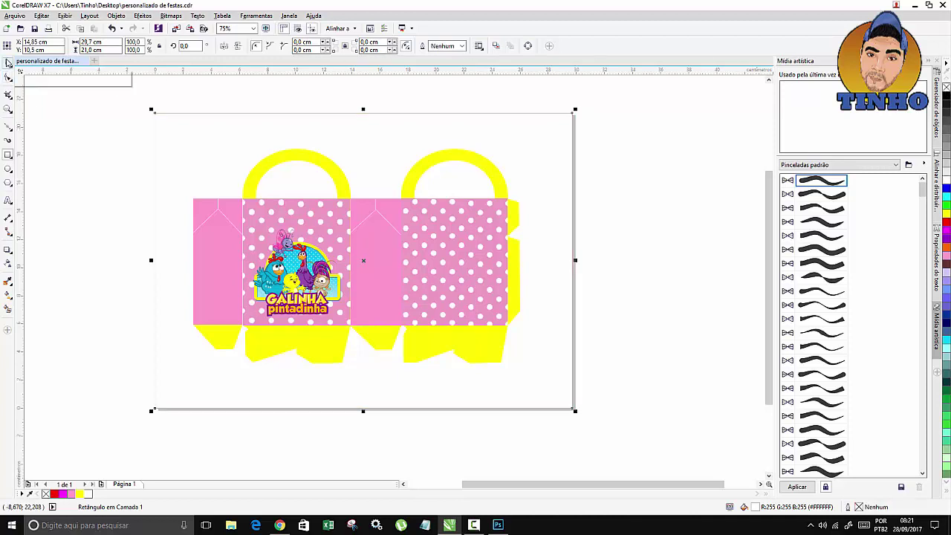
left_click(115, 135)
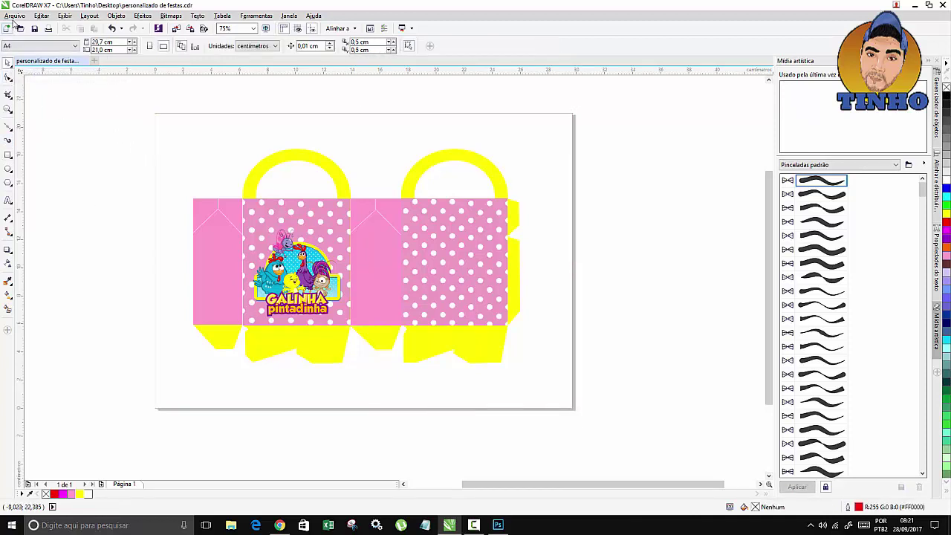
Publish the document as a PDF named personalizado de festas.pdf on the desktop (Área de Trabalho)
left_click(14, 15)
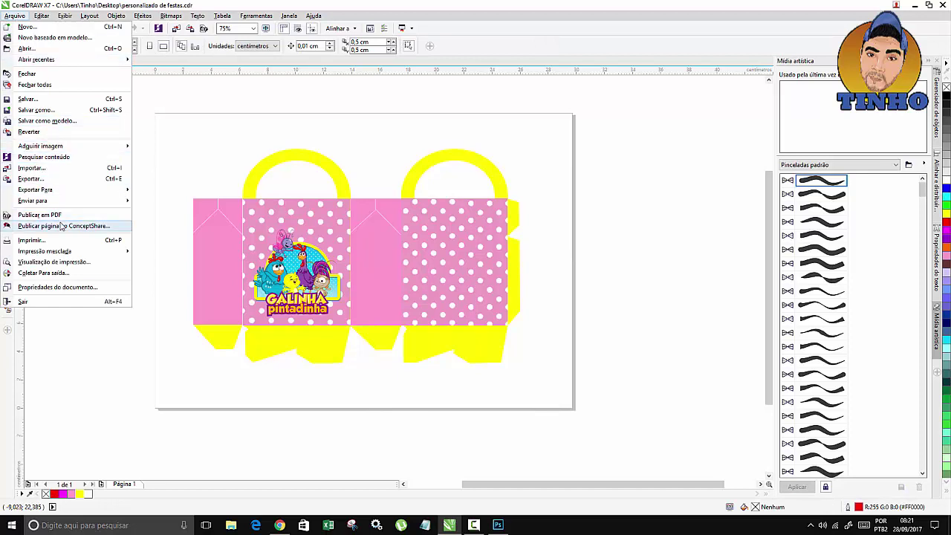
left_click(89, 216)
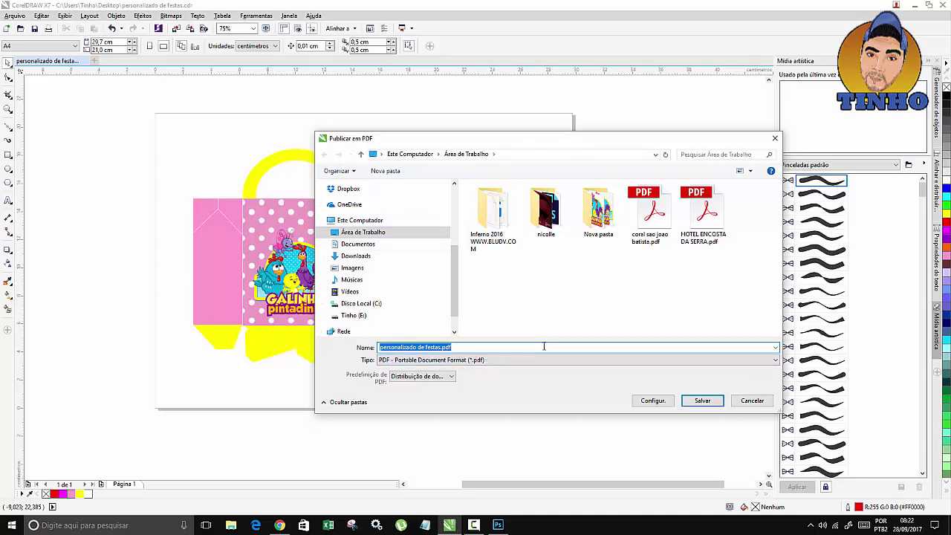
left_click(702, 401)
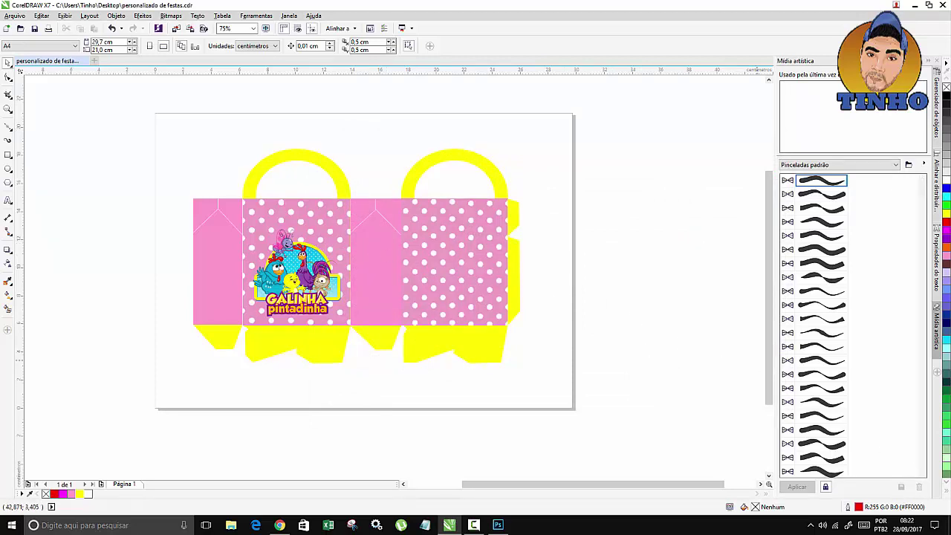
Switch to the desktop and open personalizado de festas.pdf in Adobe Acrobat Reader DC
left_click(949, 528)
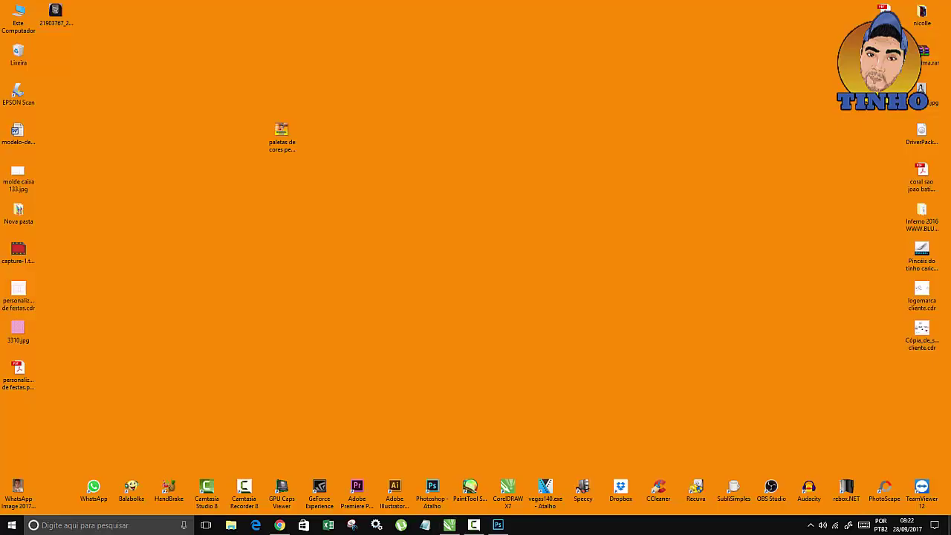
left_click(18, 372)
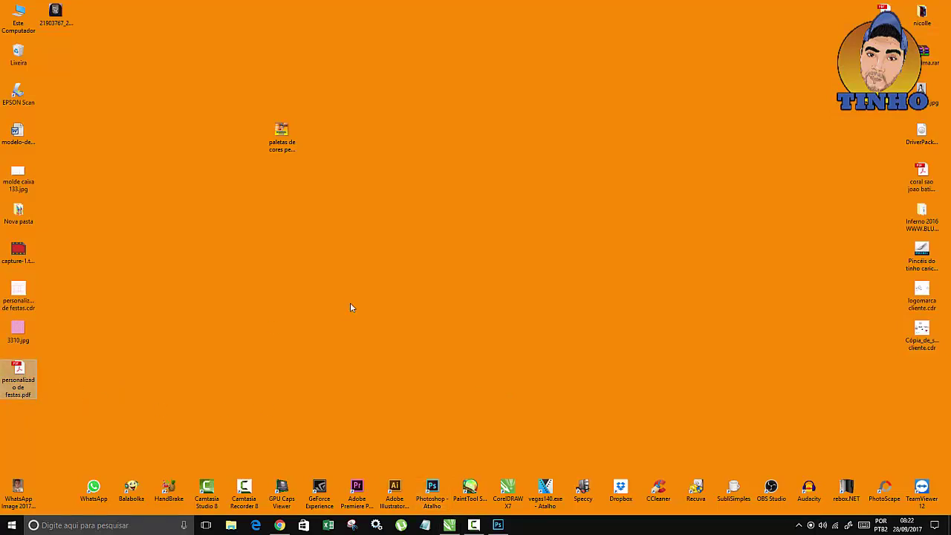
left_click(350, 302)
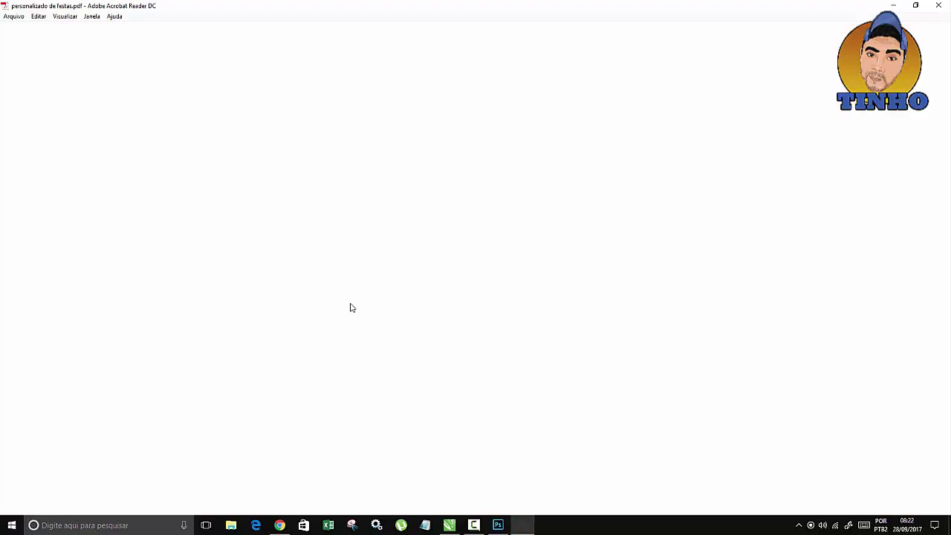